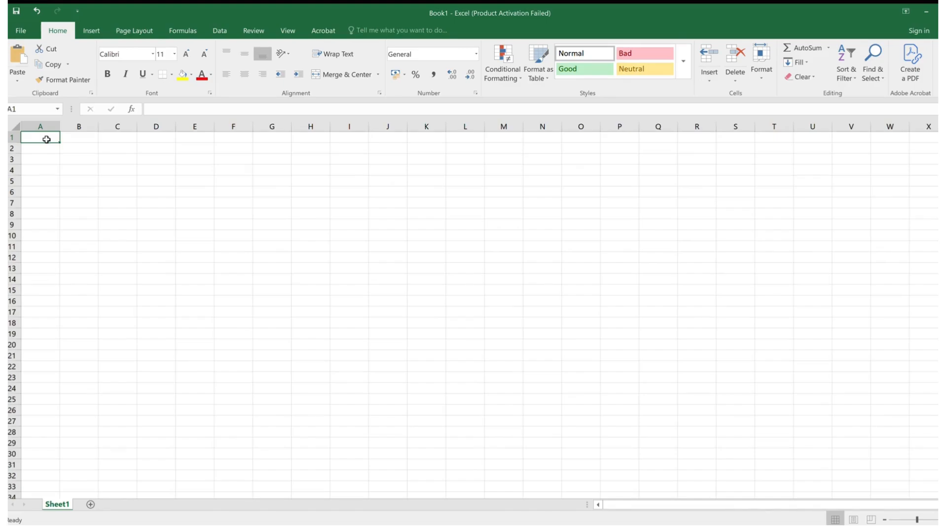
- Enter the title "Prodcuts data" in cell A1
text(PRodcut)
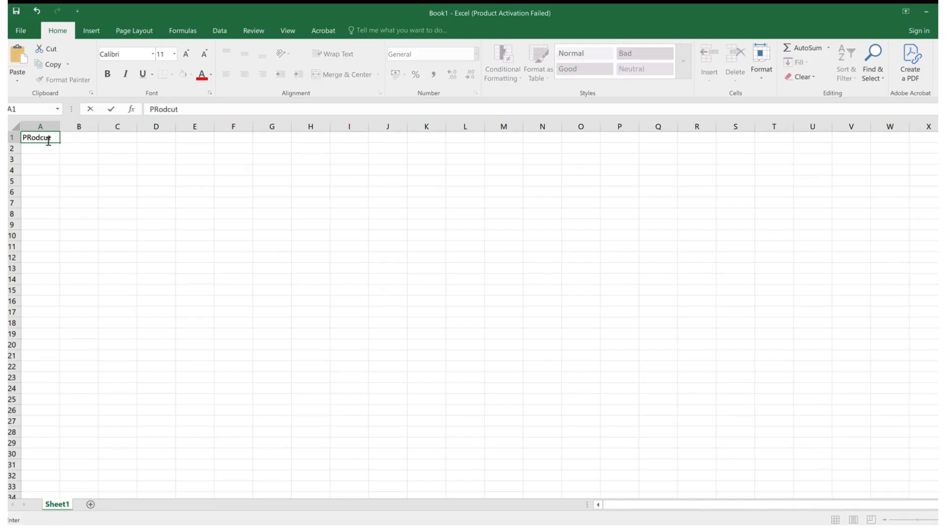
key(BackSpace)
key(BackSpace)
key(BackSpace)
key(BackSpace)
key(BackSpace)
key(BackSpace)
text(rodcuts dat)
key(Return)
- Add the column headers "Pid" in A2 and "Prodcutname" in B2
text(Pid)
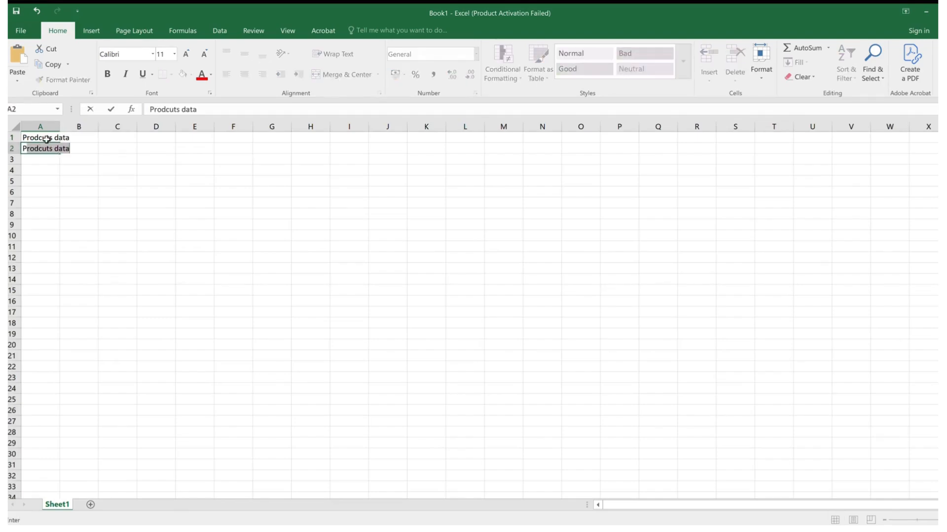
key(Tab)
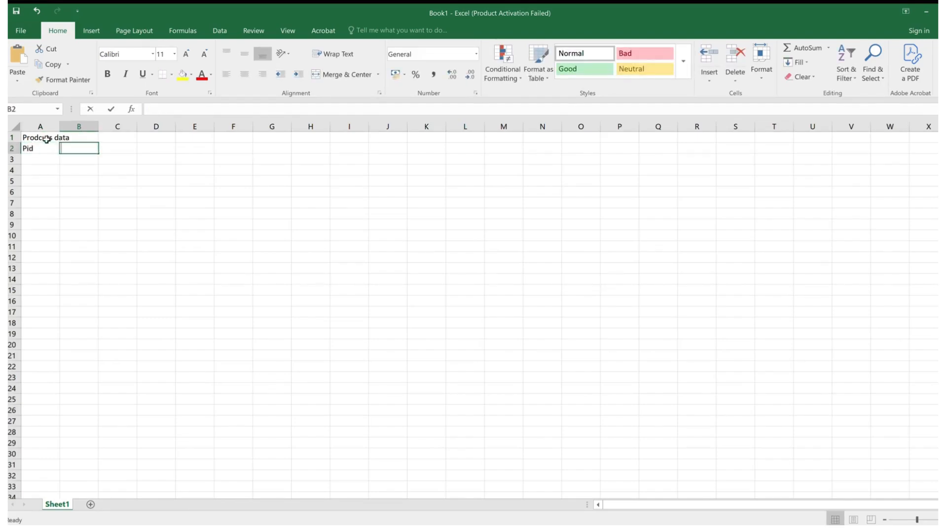
text(Prodcutname)
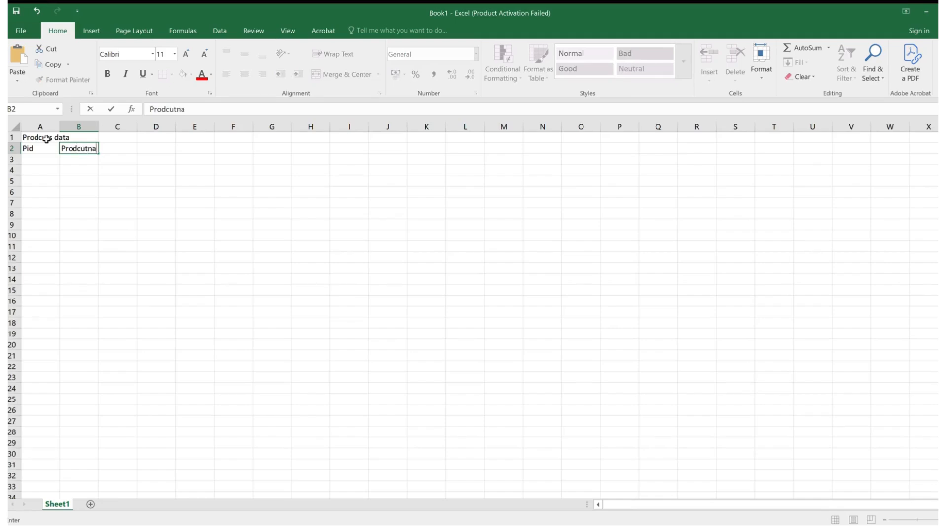
key(Return)
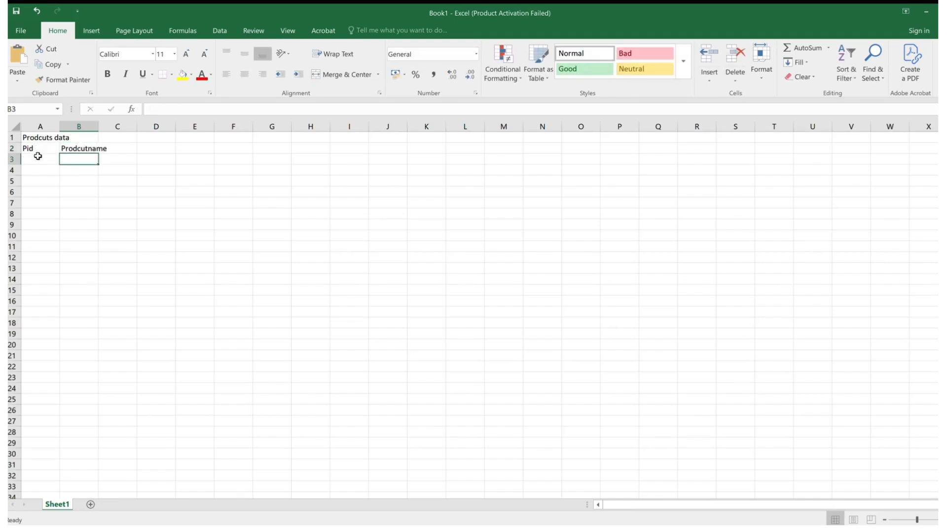
- Fill cells A3 to A7 with the product IDs P01, P02, P03, P04 and P05
click(39, 158)
text(P01)
key(Return)
text(P02)
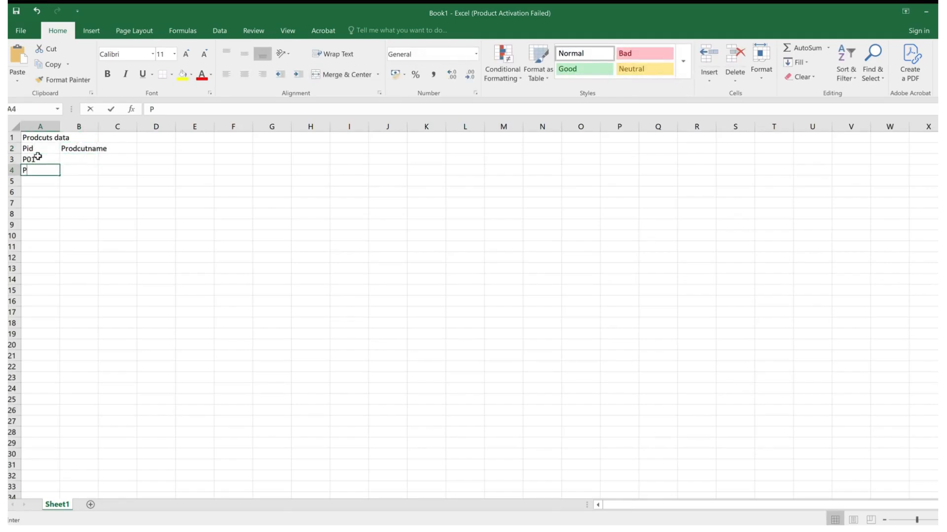
key(ctrl+Return)
key(Return)
text(P03)
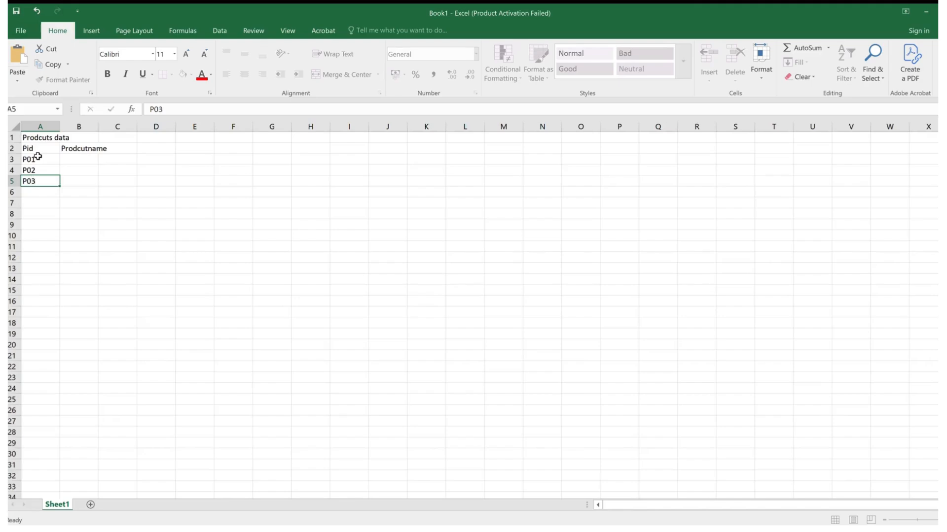
key(Return)
text(P04)
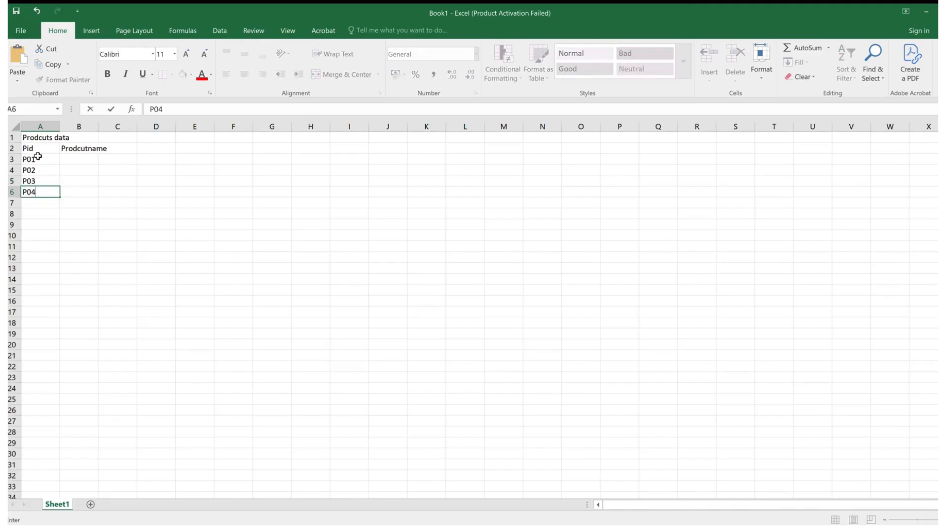
key(Return)
text(P05)
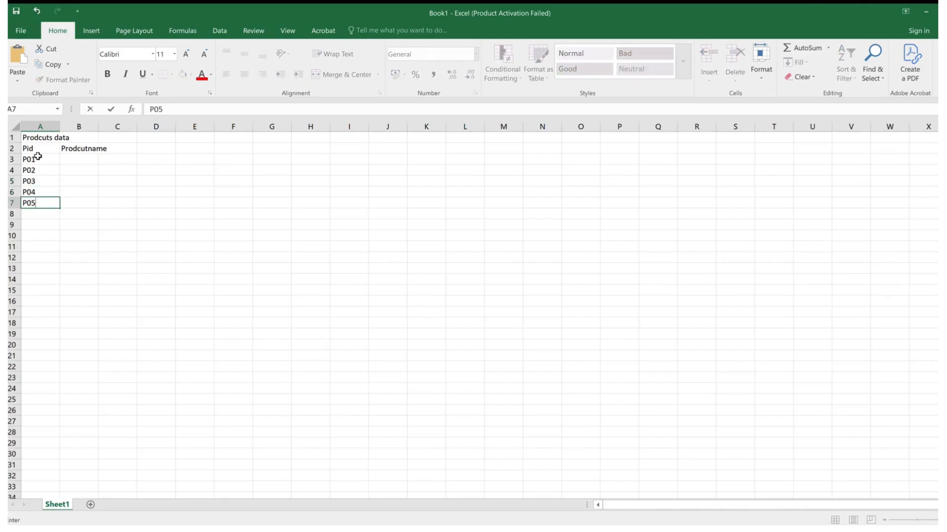
- Enter Refrigirator, Mobile, Fan, Laptop and Telephone in cells B3 to B7 and autofit column B to its contents
click(77, 159)
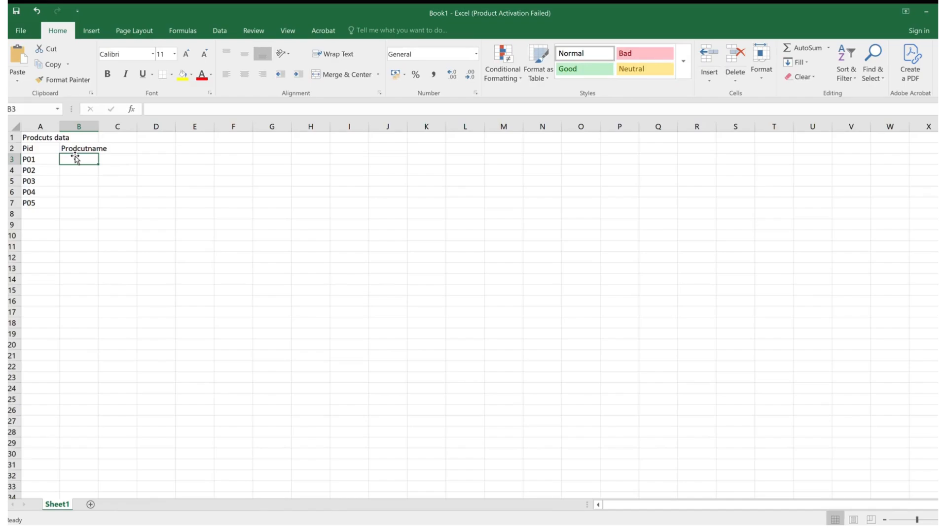
text(Refri)
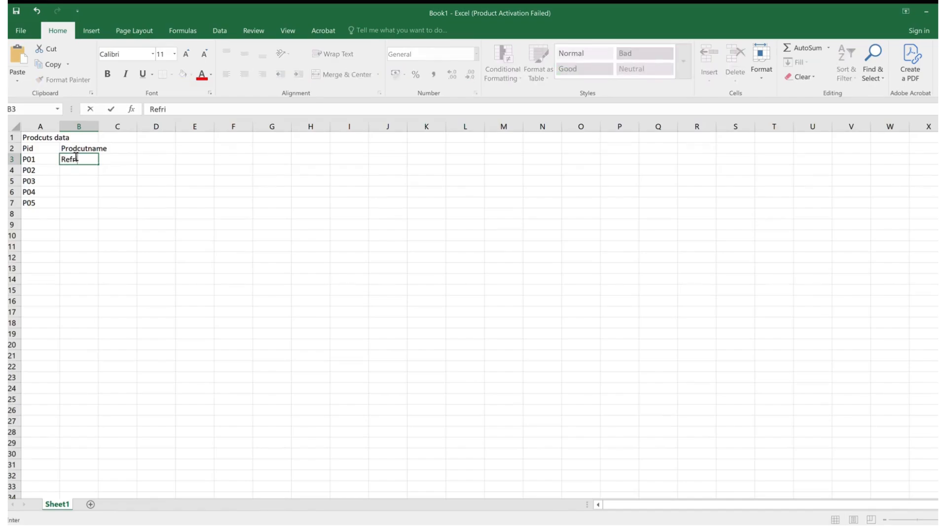
text(girator)
key(Return)
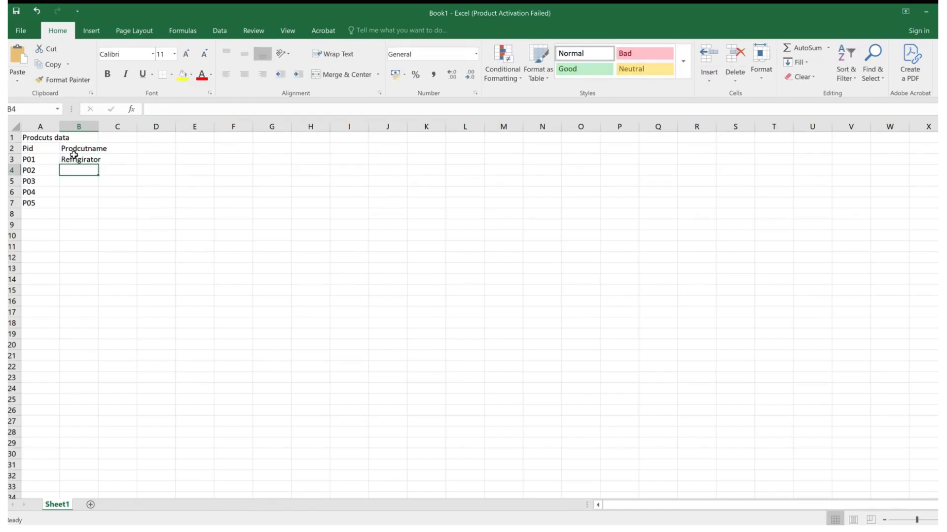
text(Mobile)
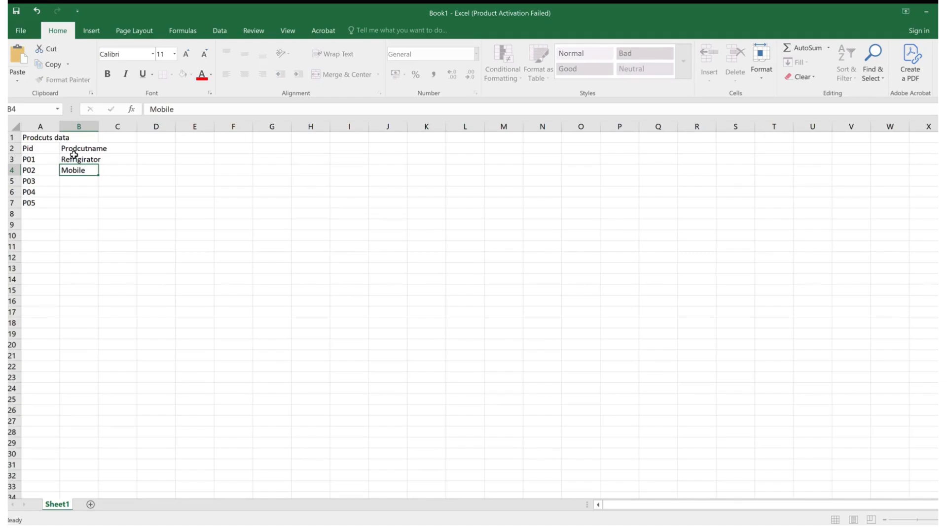
key(Return)
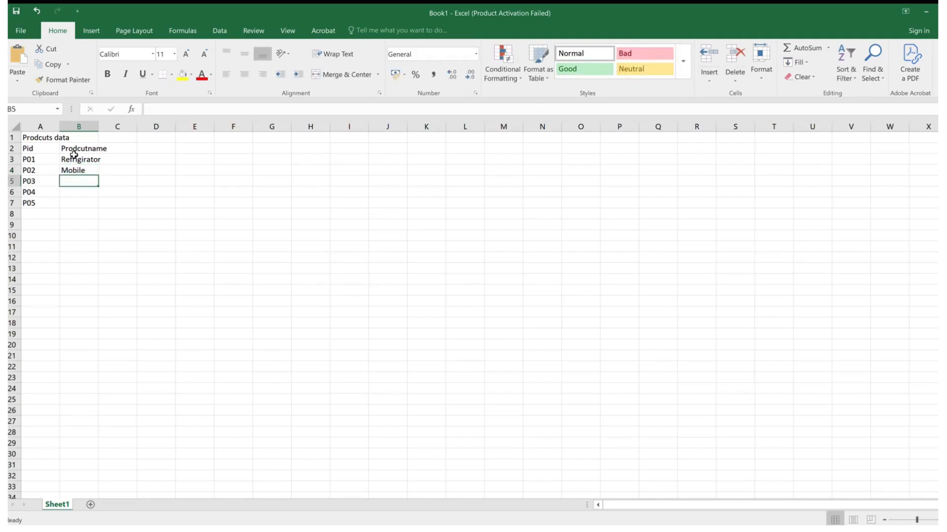
text(Fan)
key(Return)
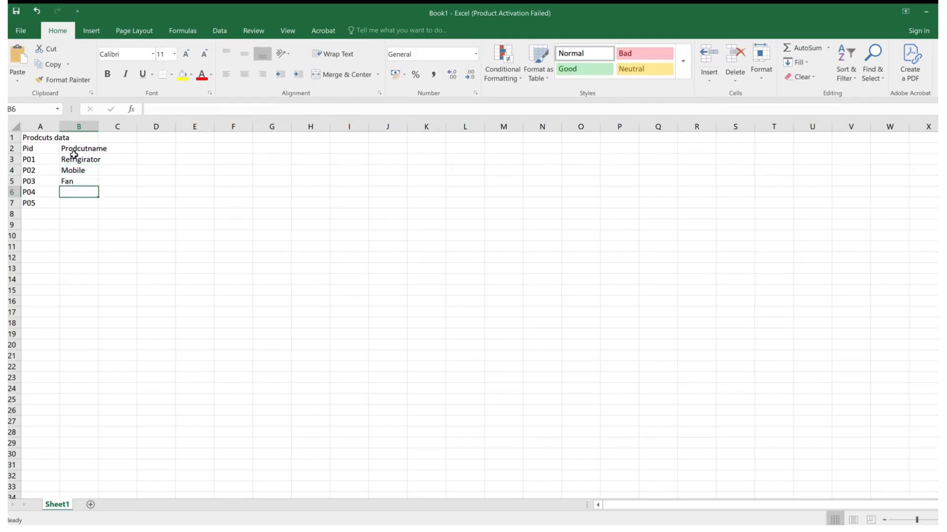
text(Laptop)
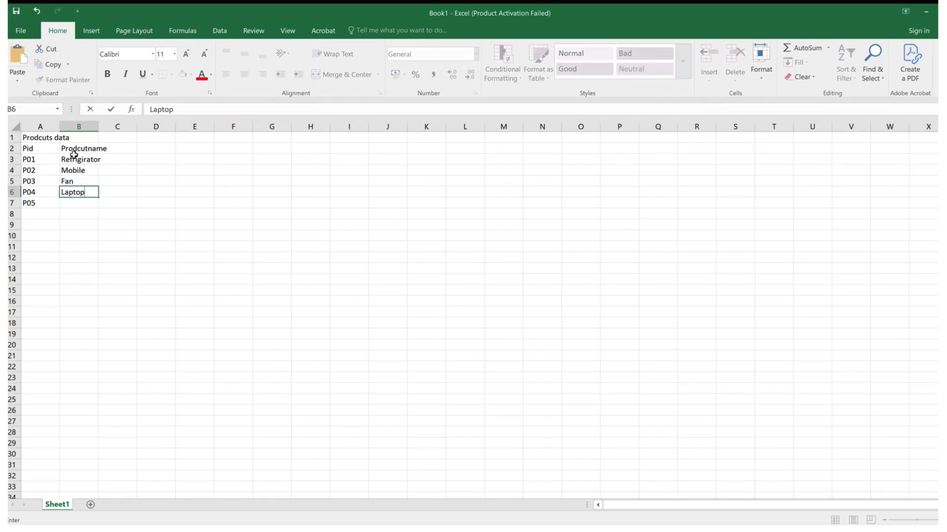
key(Return)
text(Re)
key(BackSpace)
key(BackSpace)
key(BackSpace)
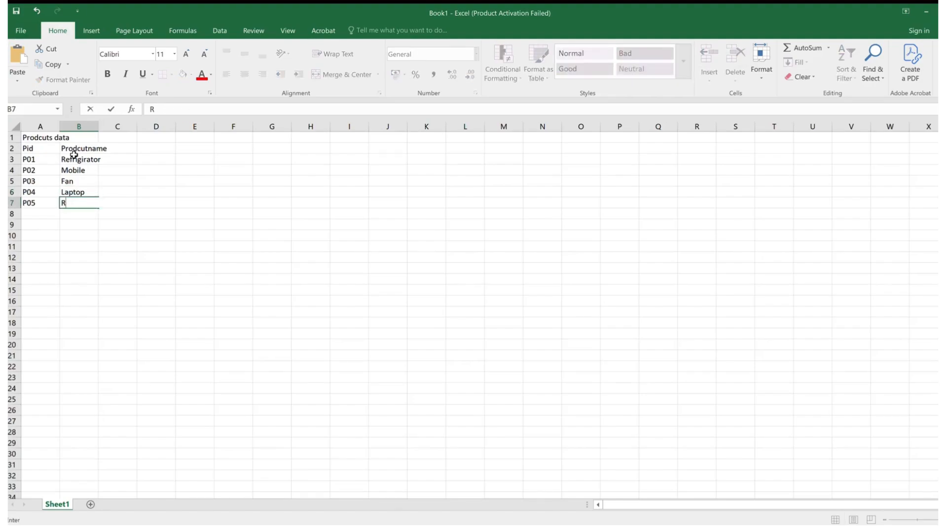
text(Telephone)
key(Return)
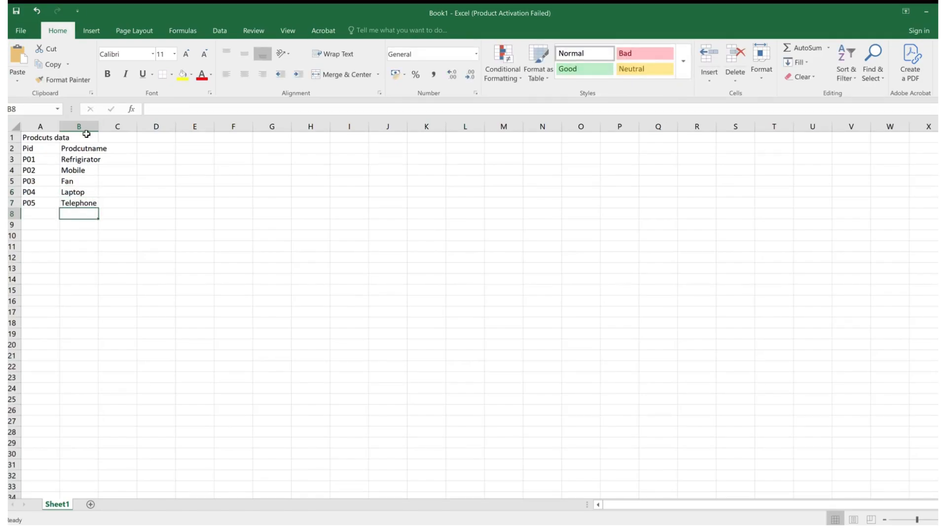
double_click(97, 129)
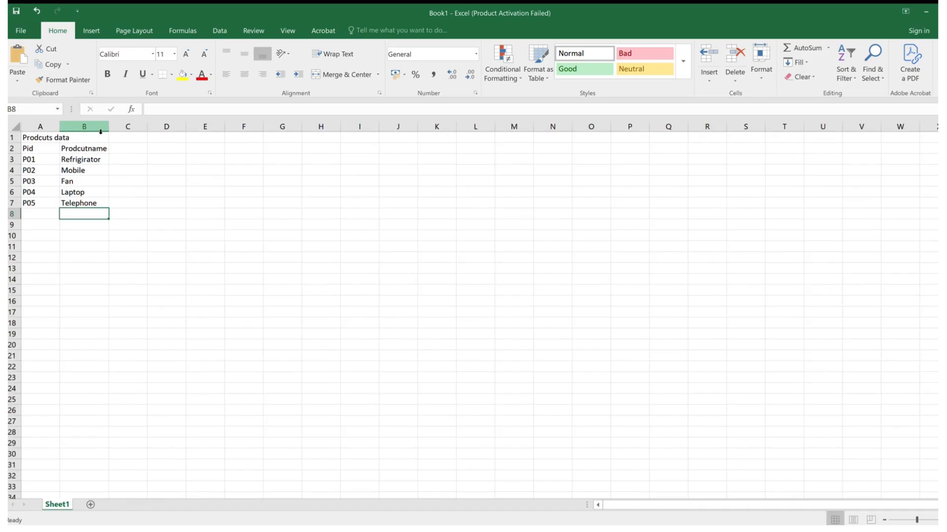
- Format the title across A1:B1 with a yellow fill, merged and centred cells, and bold text
click(30, 140)
drag(30, 140, 70, 137)
click(181, 75)
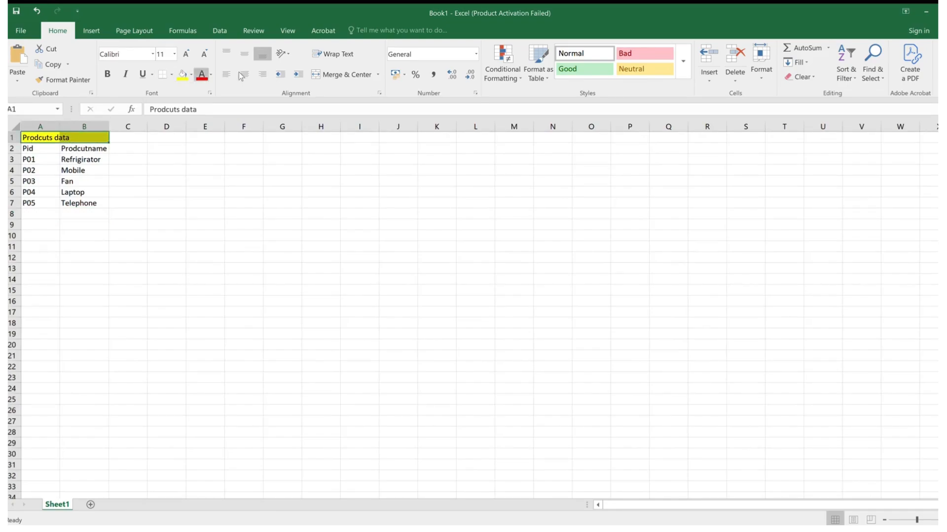
click(316, 75)
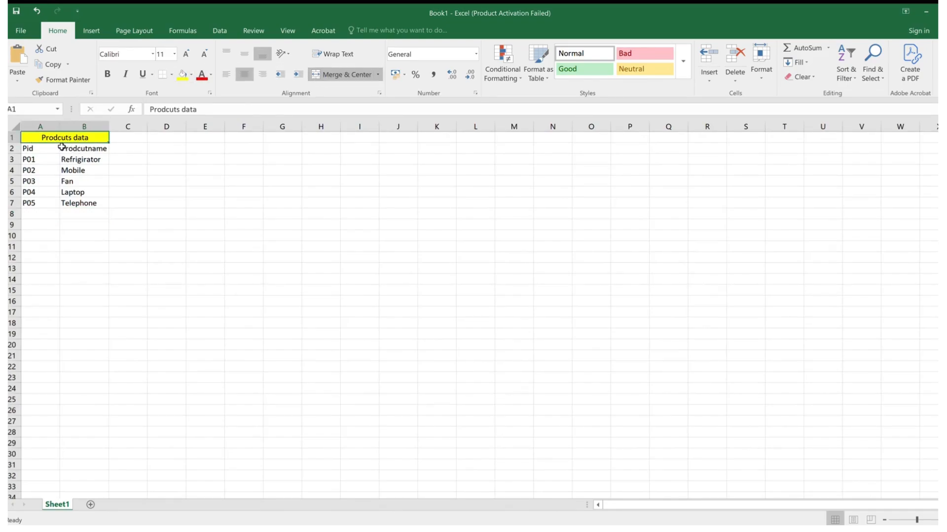
click(105, 74)
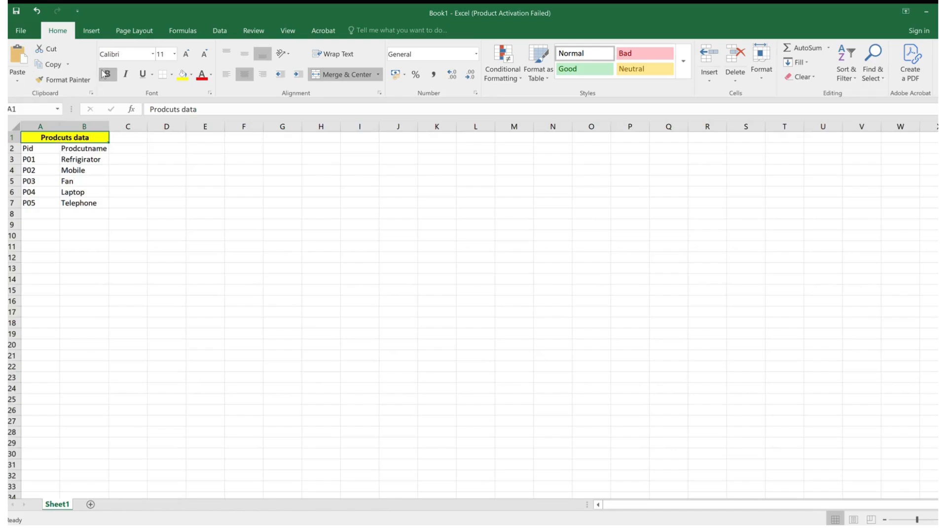
- Apply all borders to the product table A2:B7 and autofit column A to its contents
click(48, 149)
drag(48, 150, 80, 203)
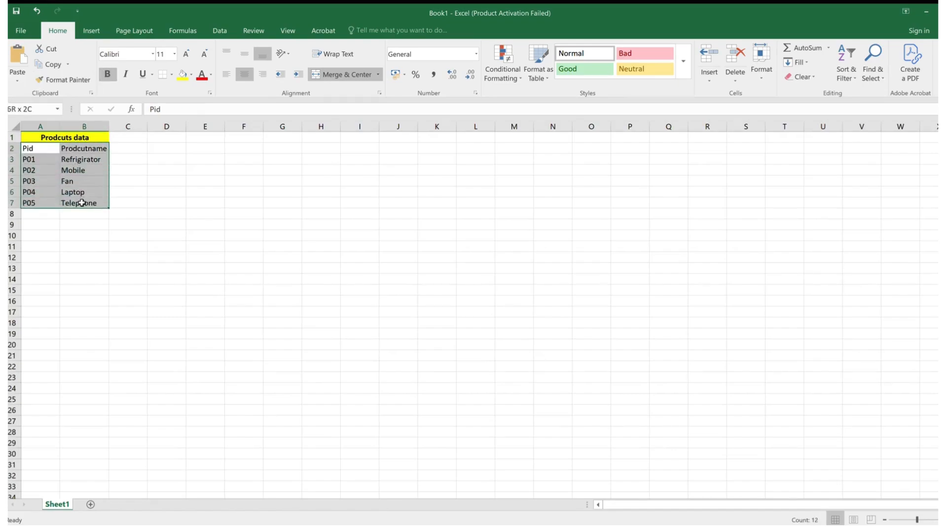
click(162, 74)
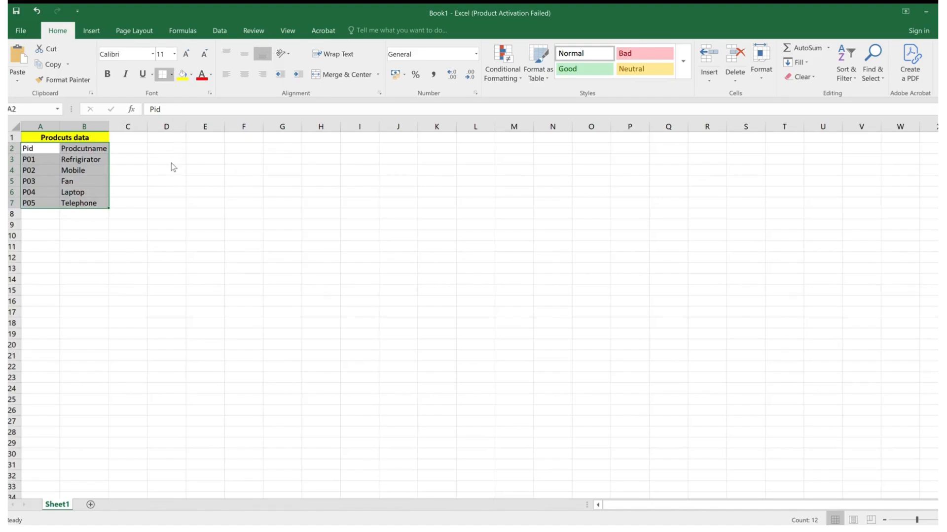
double_click(59, 126)
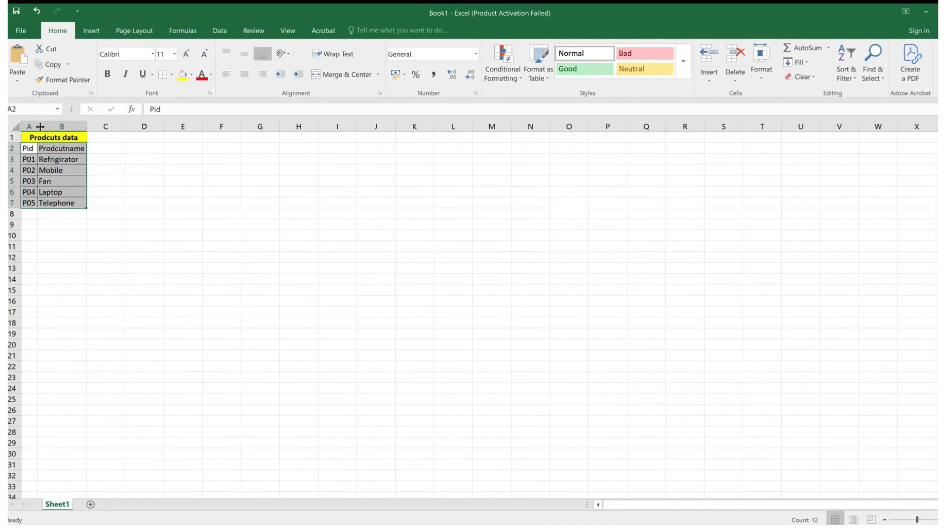
- Format the header cells A2:B2 as bold with a yellow fill, and widen column A
drag(35, 149, 51, 148)
key(ctrl+b)
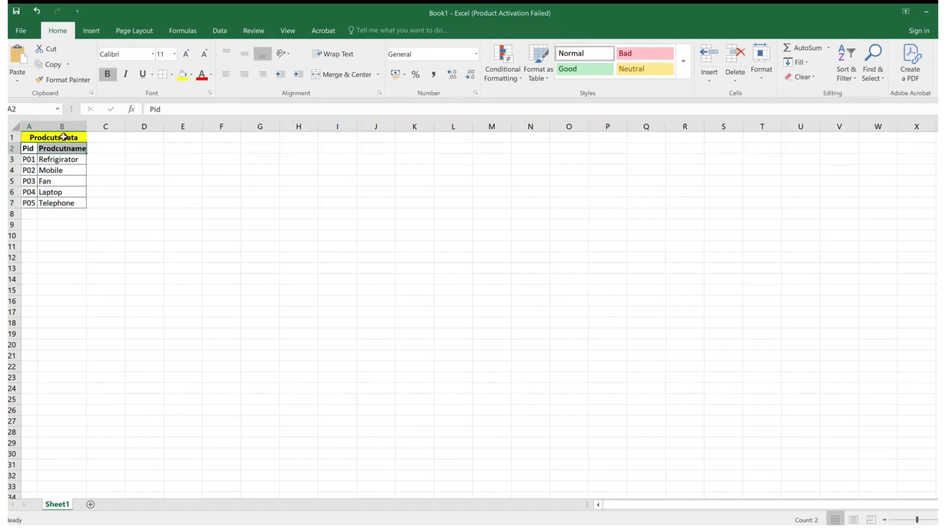
drag(37, 127, 68, 149)
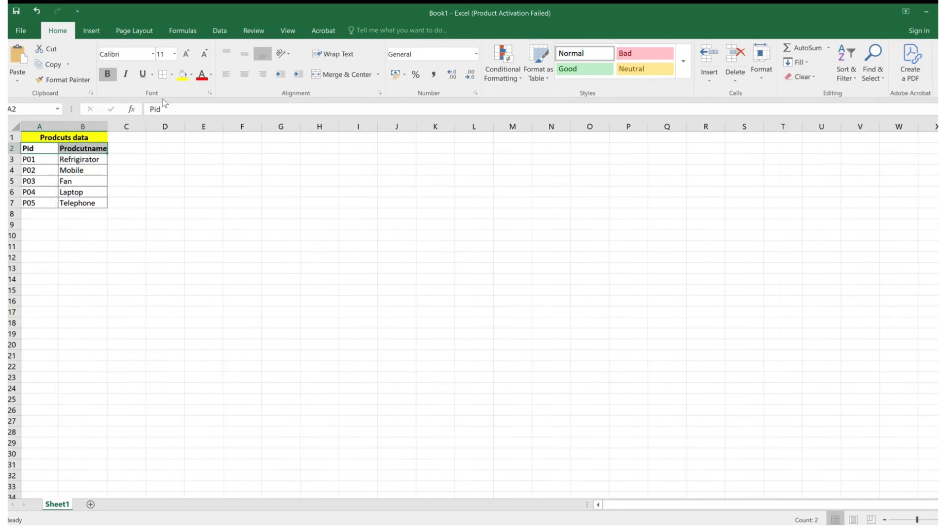
click(182, 75)
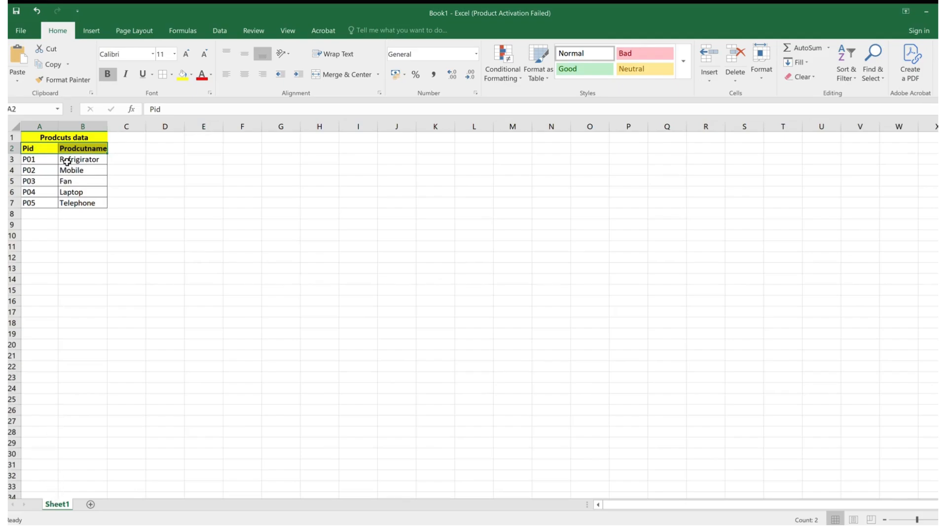
- Add a new worksheet and enter the title "Product Cost" in its cell A1
click(90, 504)
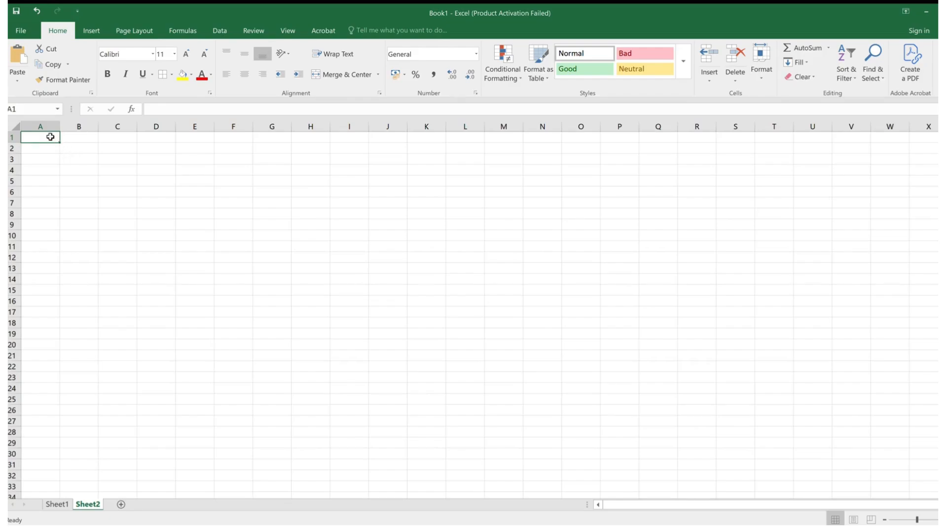
text(Produ)
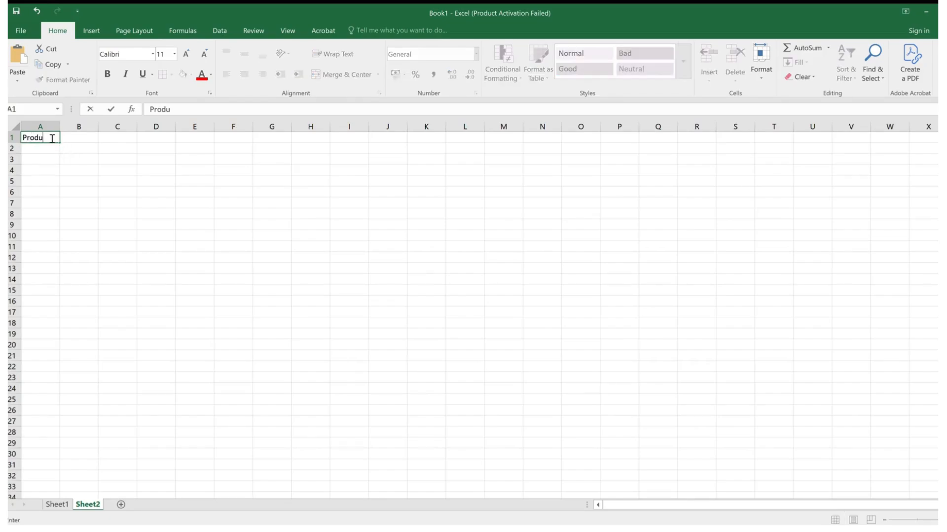
text(ct Cost)
key(Return)
- Add the column headers "Prodcutid" in A2 and "Cost" in B2 of the cost sheet
text(P)
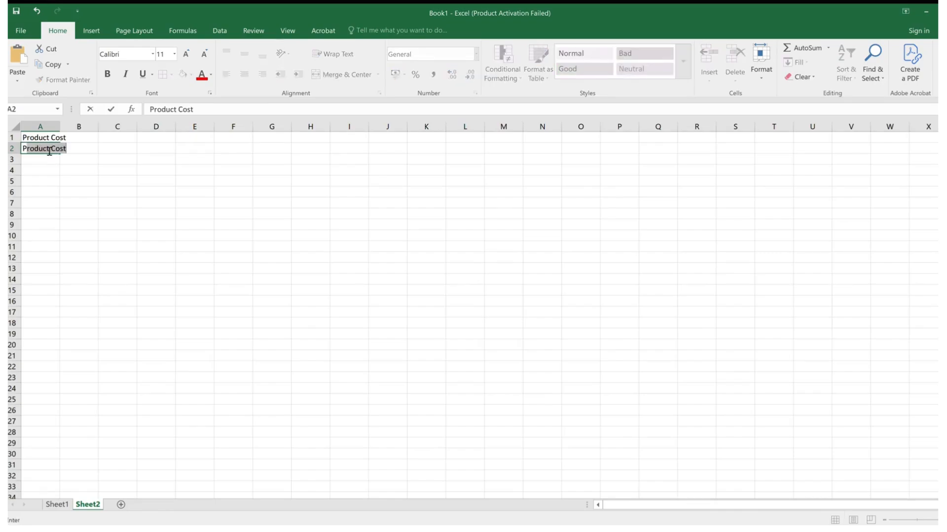
text(rodcutid)
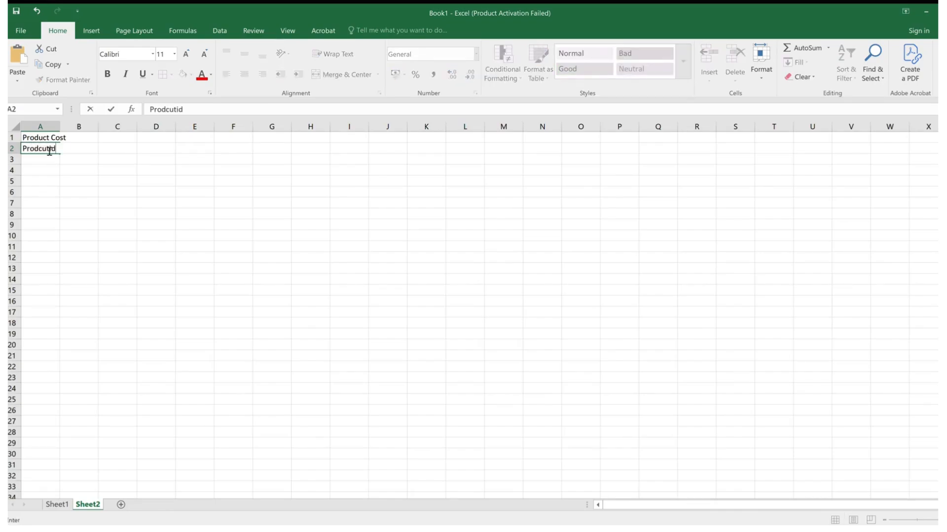
key(Tab)
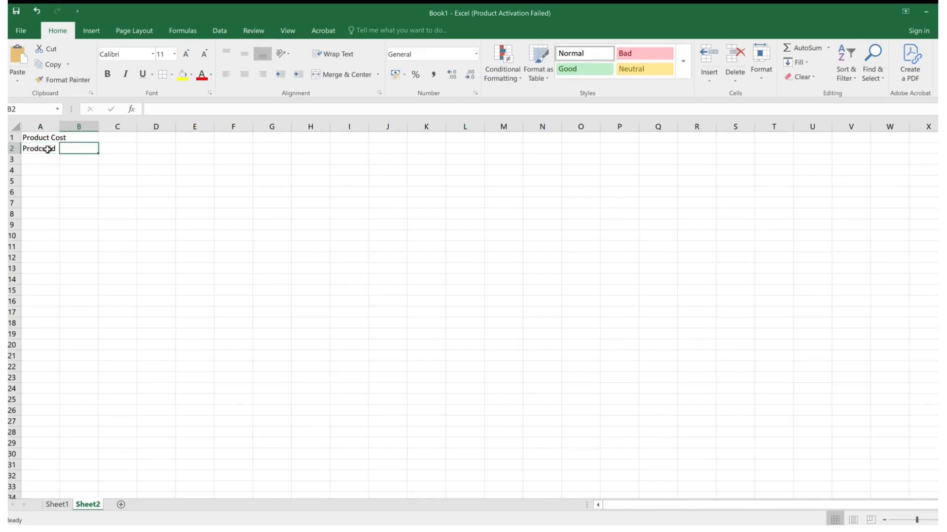
text(Cost)
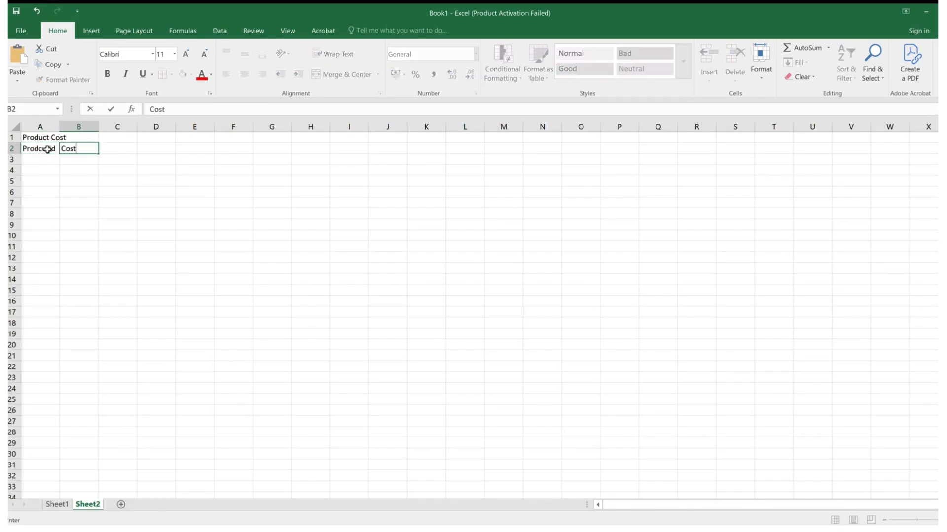
key(Return)
- Enter the product IDs P01, P02, P03, P04 and P05 in cells A3:A7 of the cost sheet
click(44, 159)
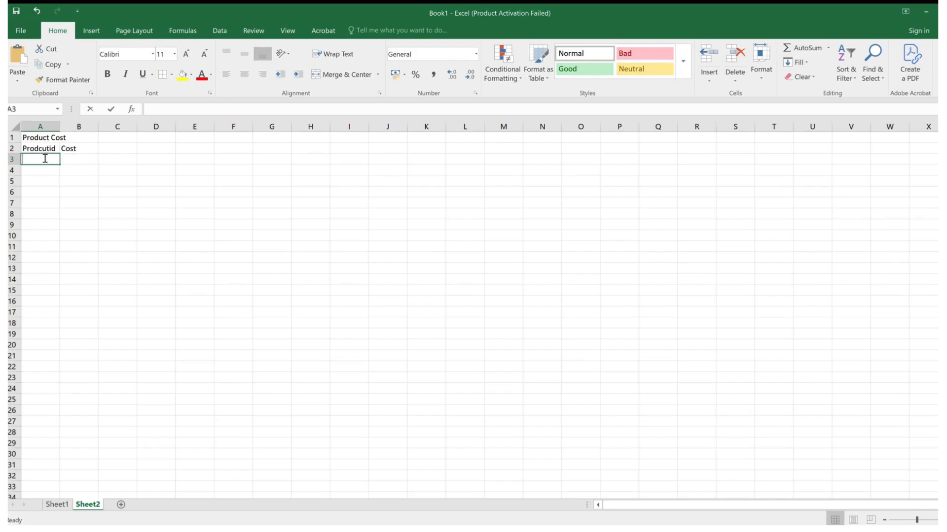
text(P01)
key(Return)
text(P01)
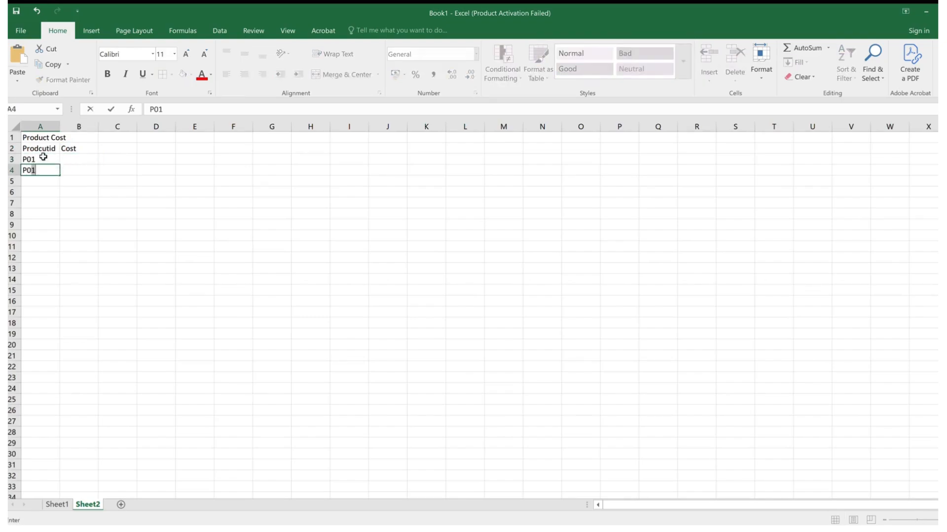
key(BackSpace)
text(2)
key(Return)
text(P03)
key(Return)
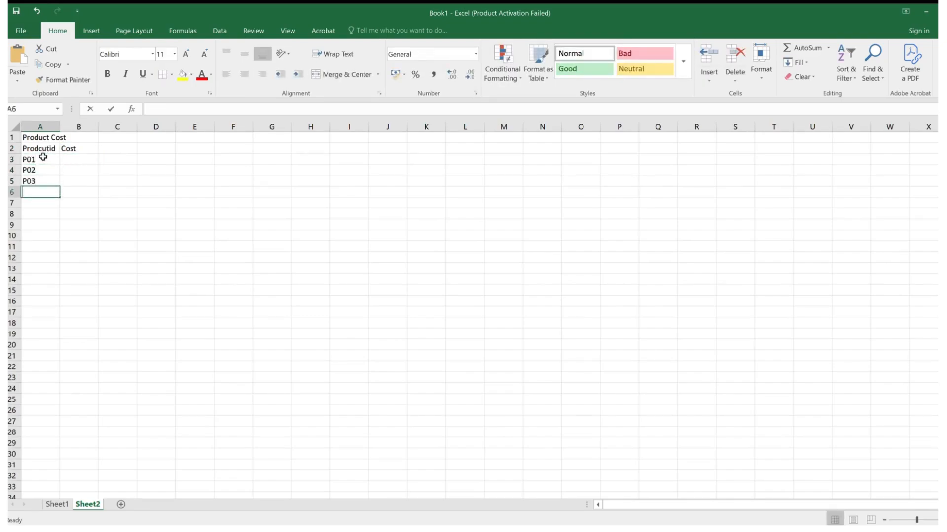
text(P04)
key(Return)
text(P0)
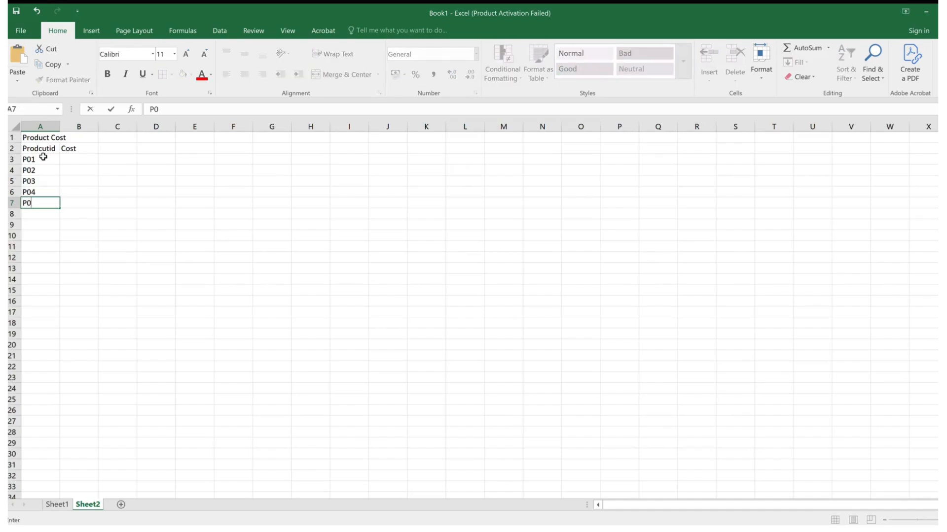
text(5)
key(Tab)
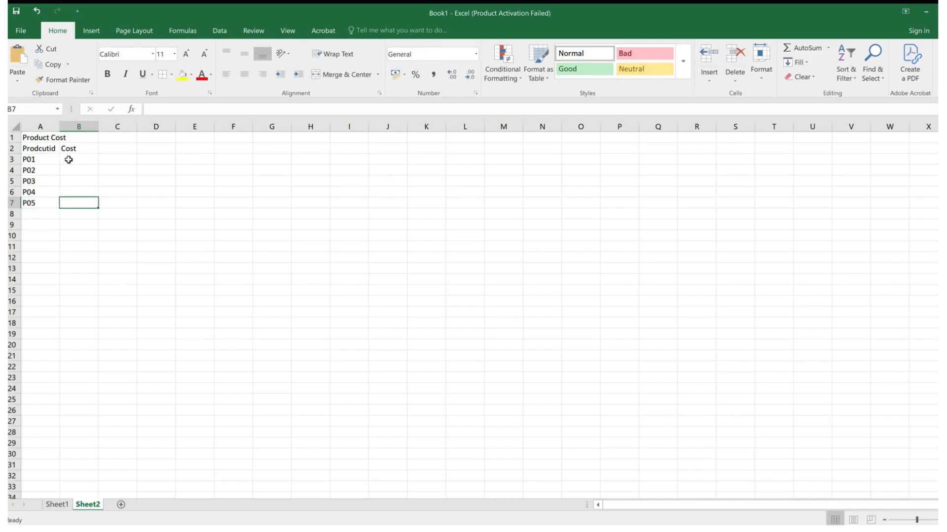
- Enter the costs 10000, 1000, 2500, 6000 and 10000 in cells B3:B7 for products P01 to P05
click(69, 160)
text(10000)
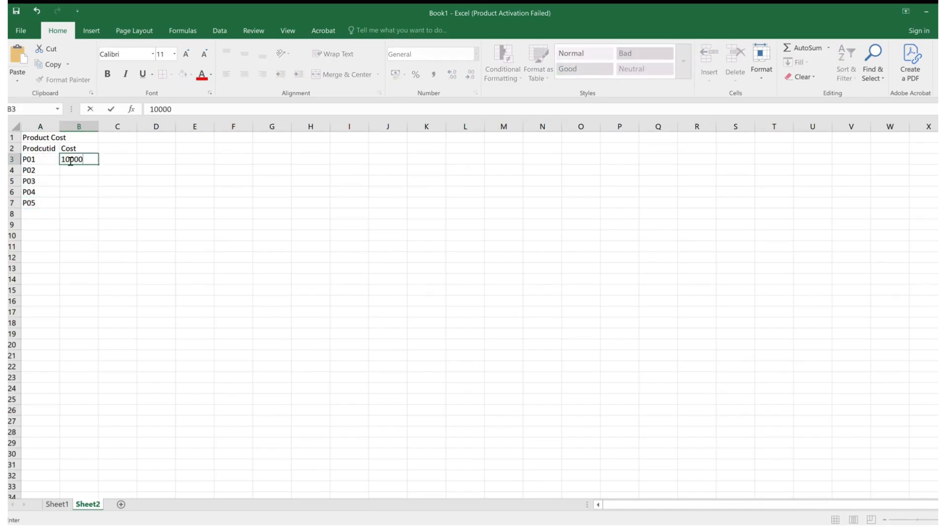
key(Return)
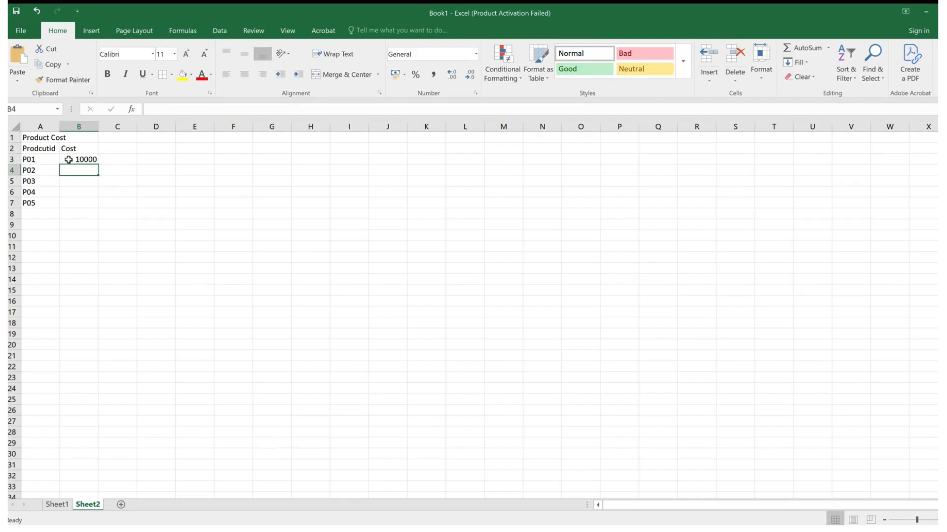
text(1000)
key(Return)
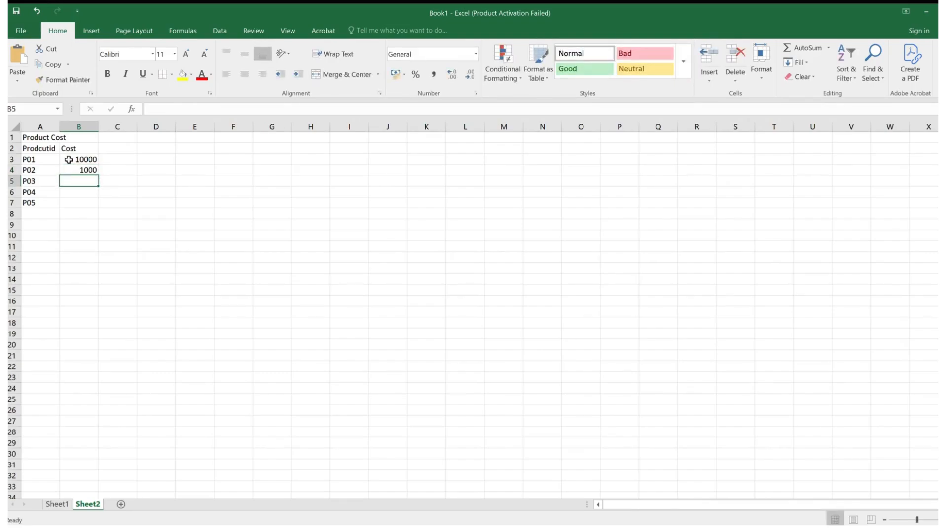
text(2500)
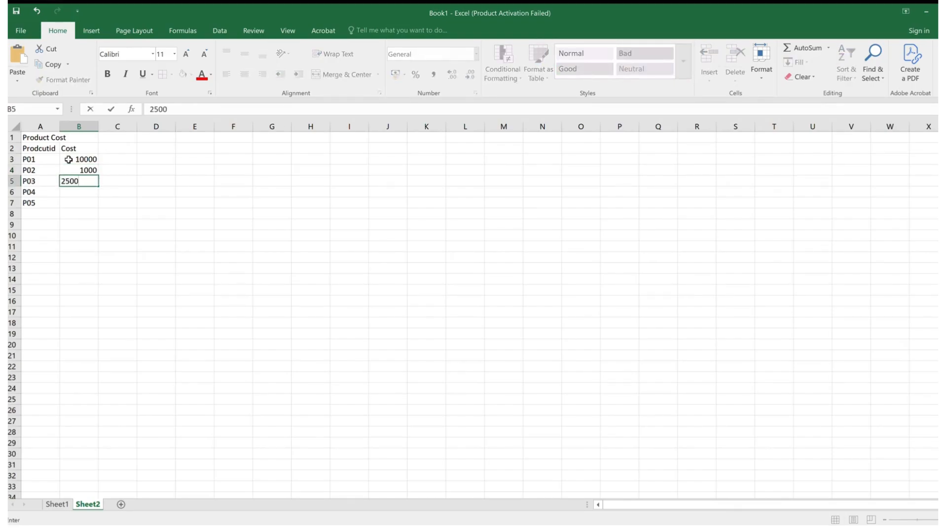
key(Return)
text(6000)
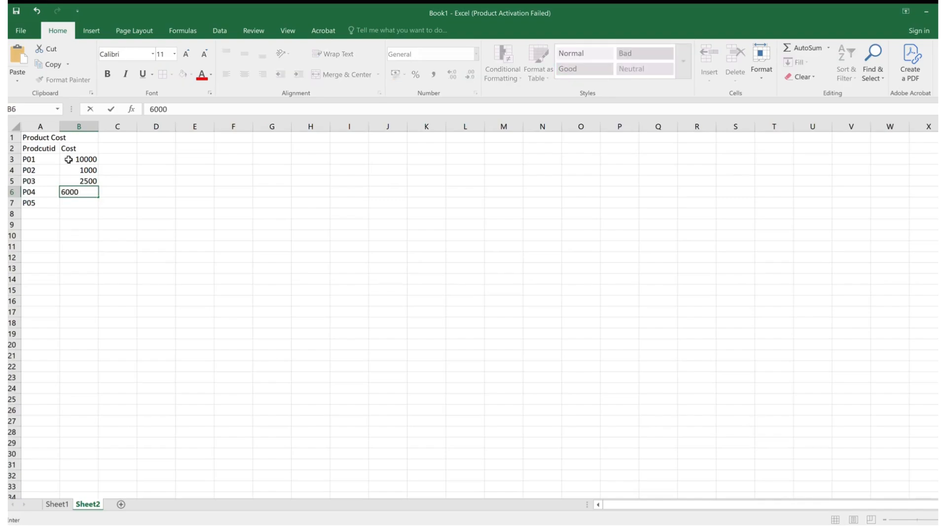
key(Return)
text(1)
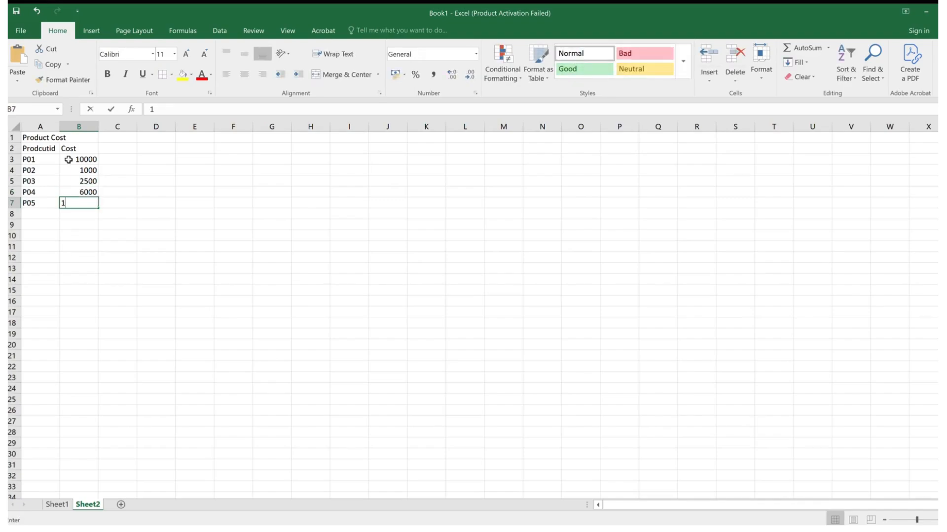
text(0000)
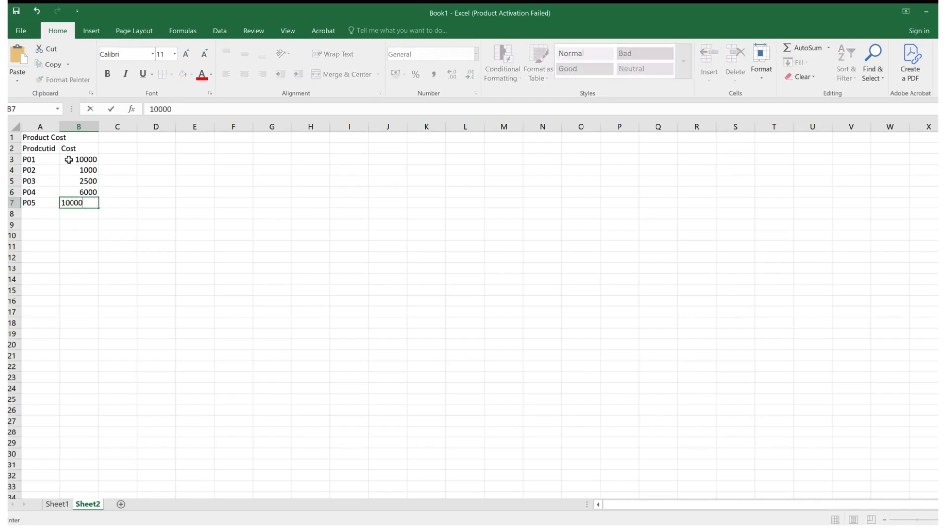
key(Return)
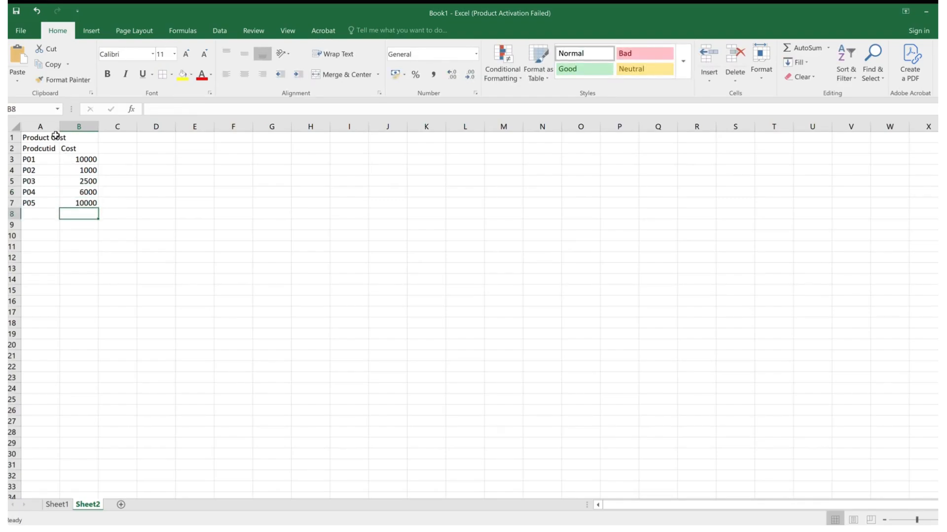
- Widen column A slightly, and merge and center the title across A1:B1 with a yellow fill
mouse_move(60, 128)
mouse_down()
mouse_move(68, 131)
mouse_move(43, 138)
mouse_move(71, 138)
mouse_up()
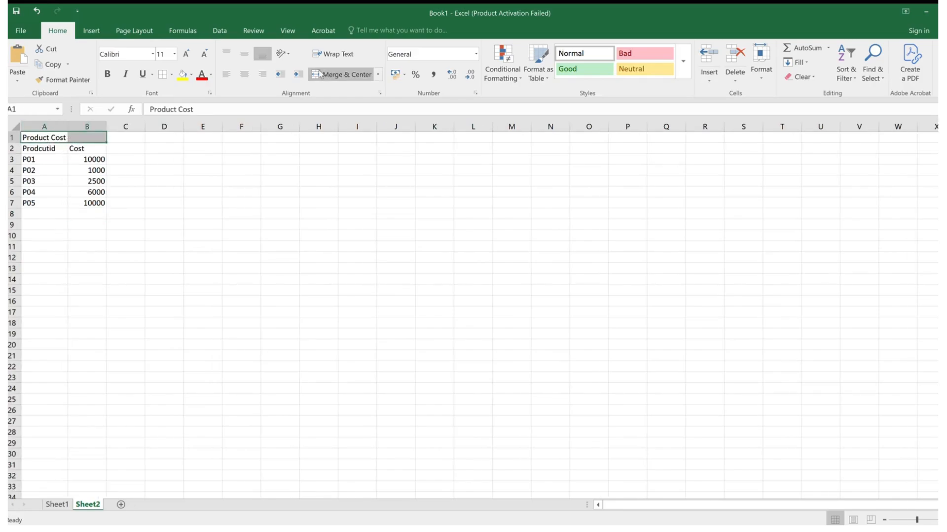
click(329, 74)
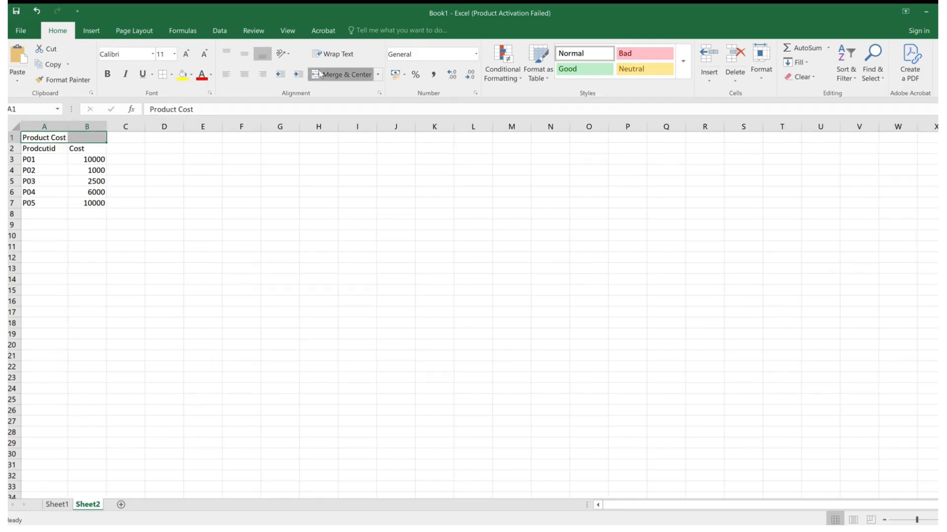
click(182, 74)
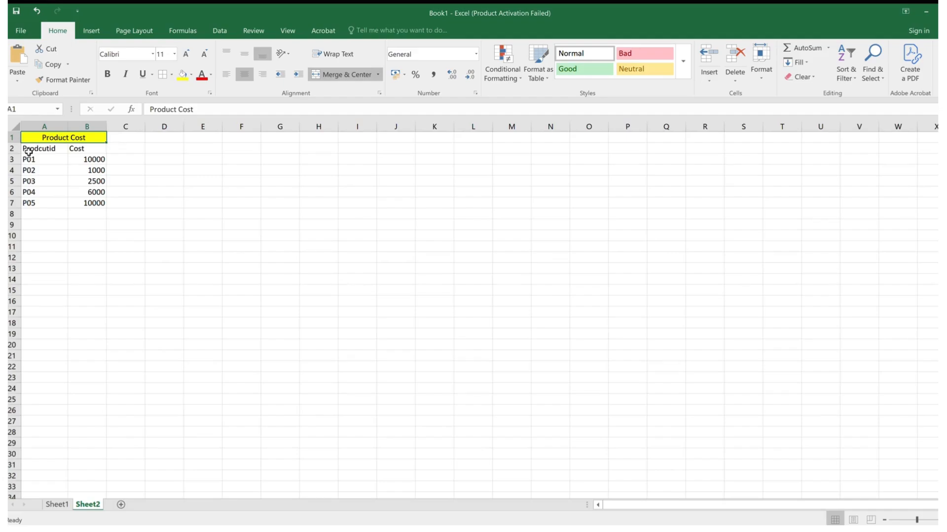
- Apply all borders to the product cost table in A2:B7
drag(28, 151, 83, 203)
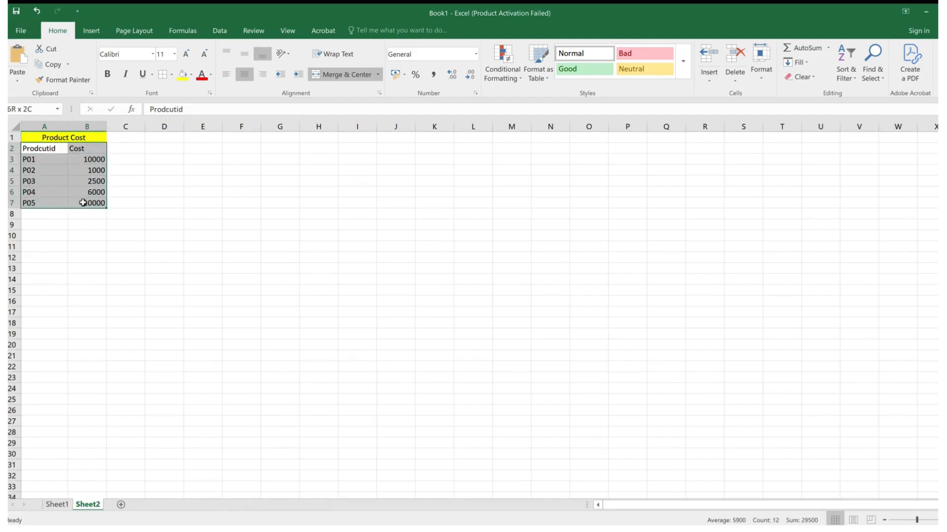
click(171, 76)
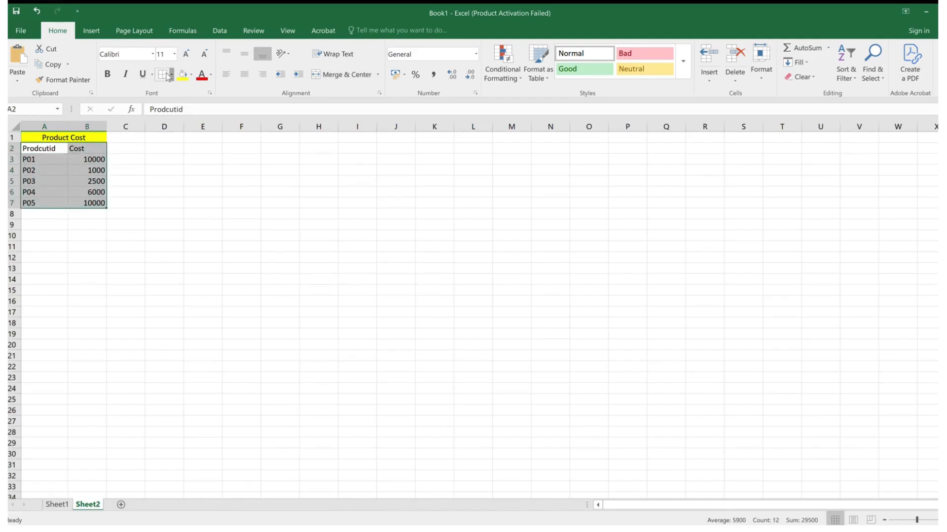
click(167, 180)
- Format the header cells A2:B2 of the cost table as bold with a yellow fill
drag(47, 150, 78, 149)
click(105, 73)
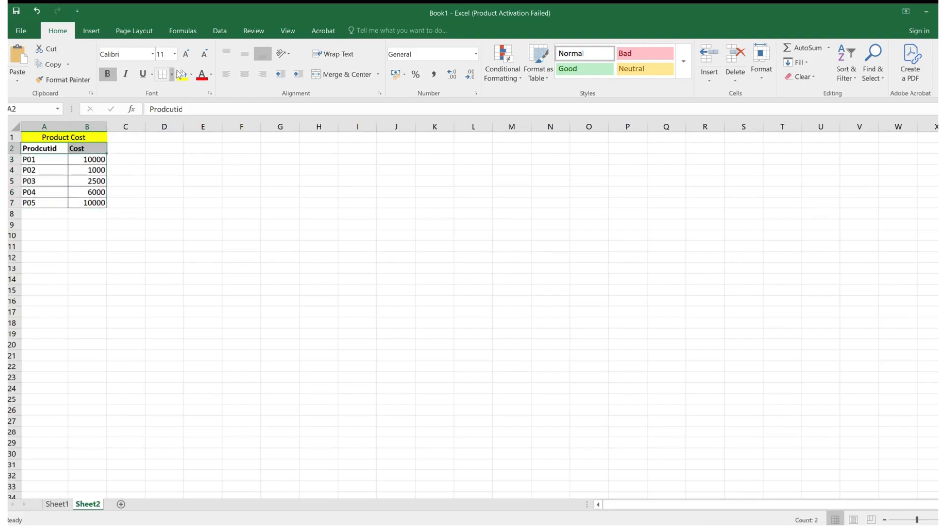
click(183, 74)
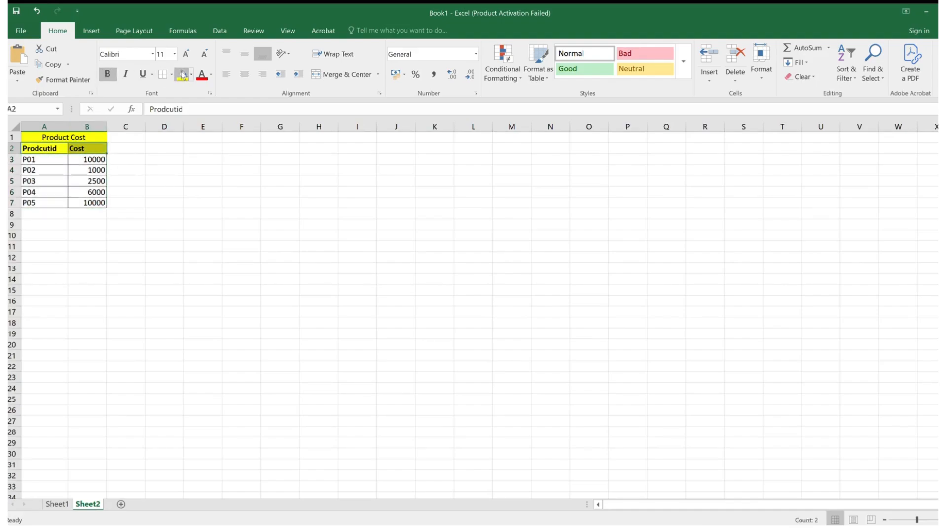
click(52, 149)
- Add the column header "Cost" in cell C2 of Sheet1, beside the product name header
click(58, 505)
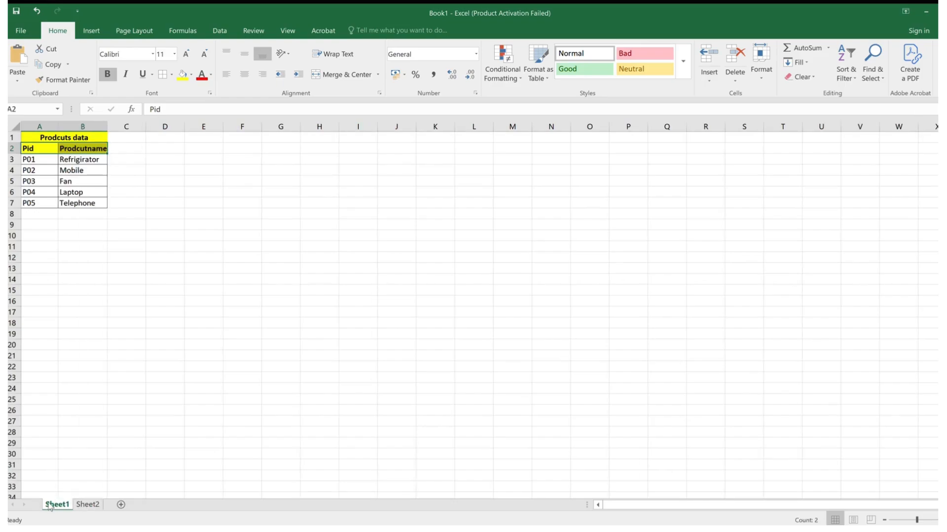
click(88, 504)
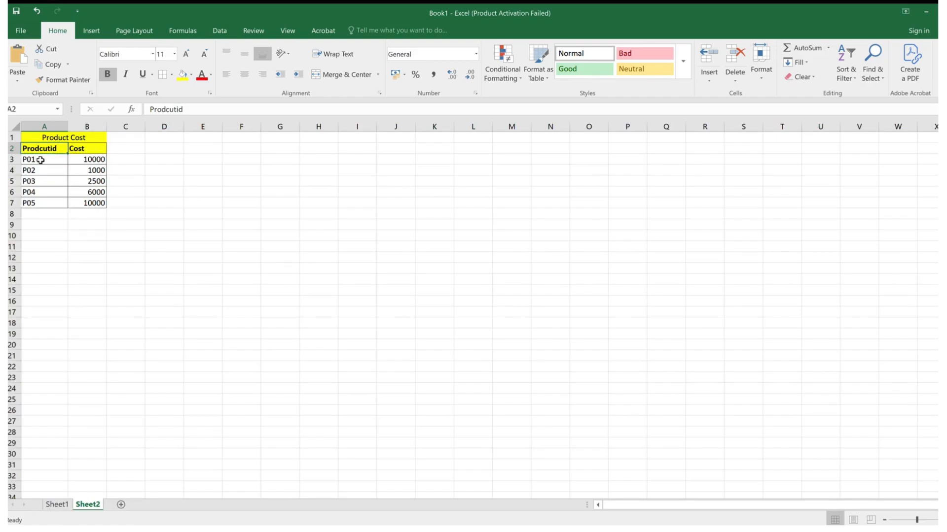
click(56, 504)
click(131, 159)
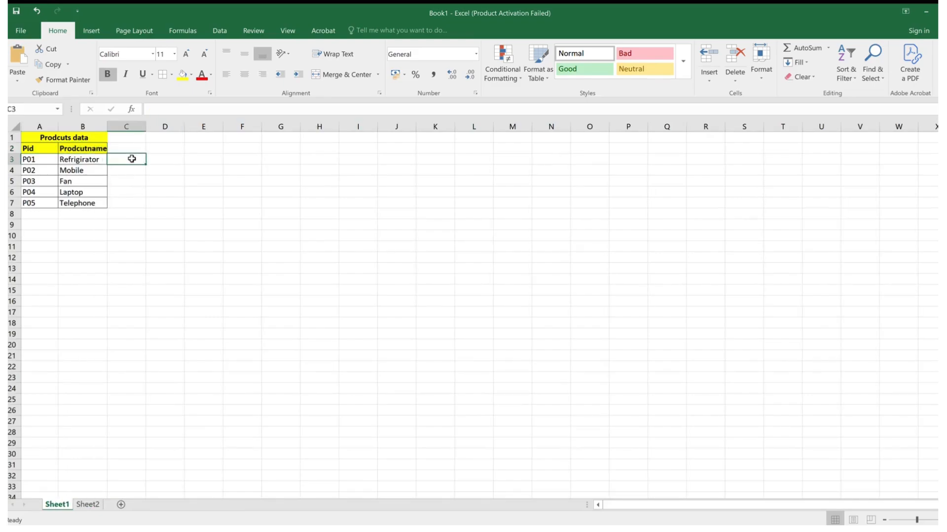
click(132, 148)
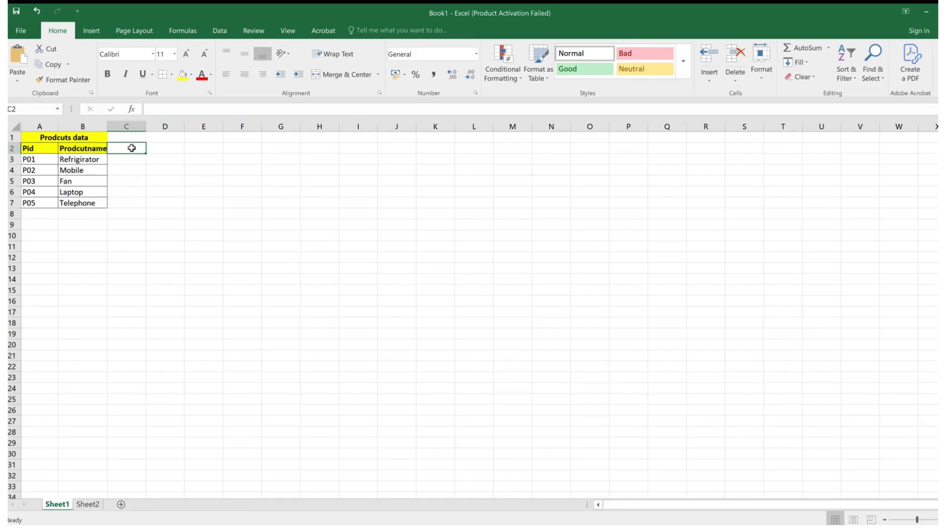
text(Cost)
key(Return)
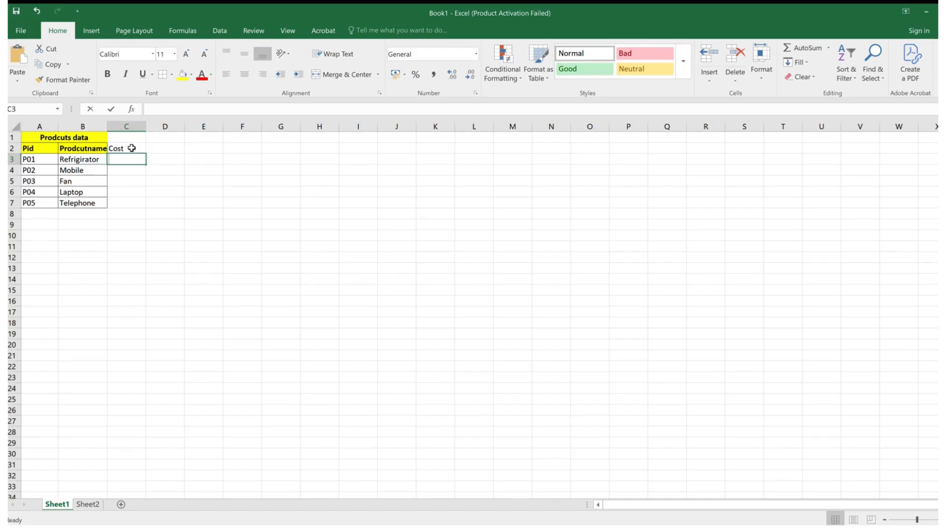
- Enter the formula =VLOOKUP(A3,Sheet2!A3:B7,2,FALSE) in cell C3 of Sheet1 to look up the product's cost
text(=Vlookup()
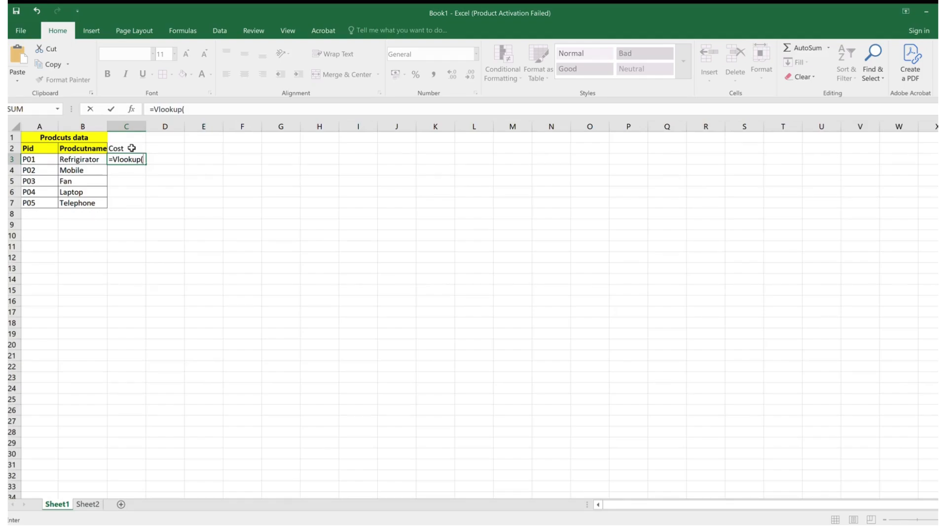
click(41, 161)
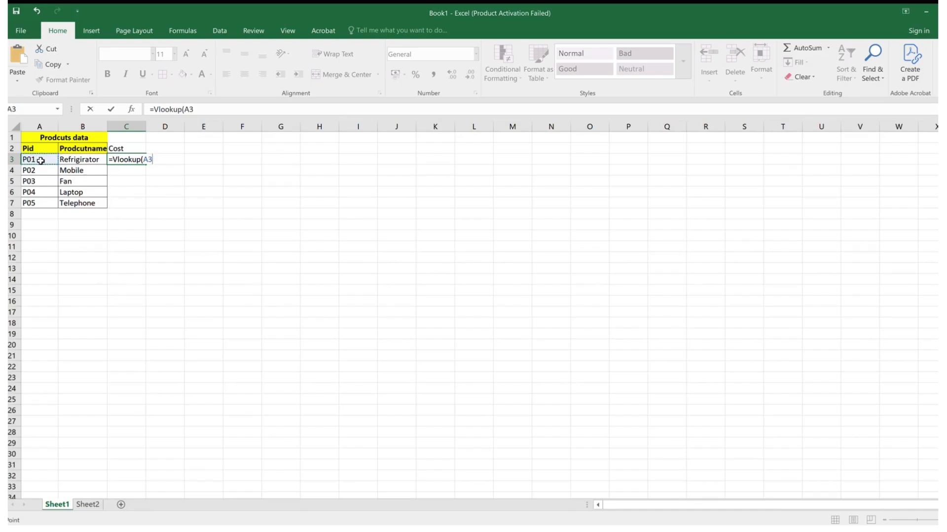
text(,)
click(87, 505)
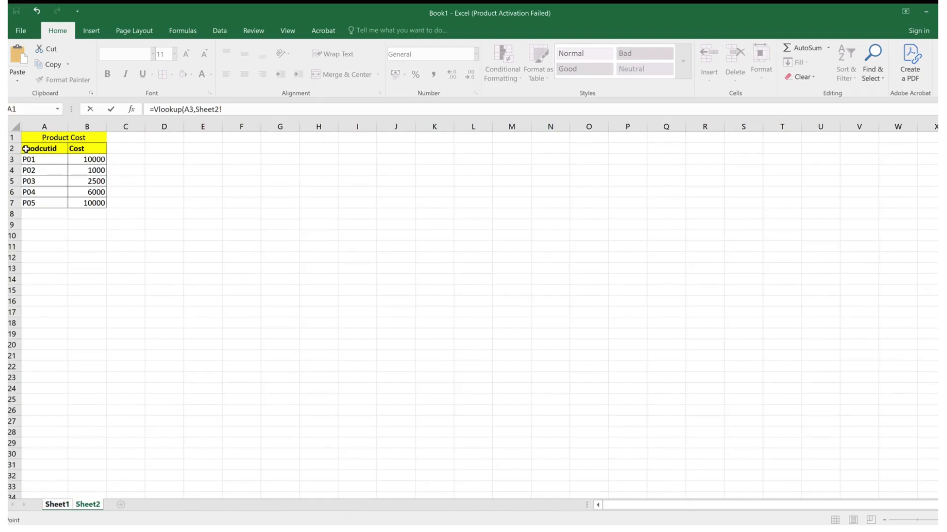
drag(25, 156, 100, 204)
click(245, 109)
text(,2,False))
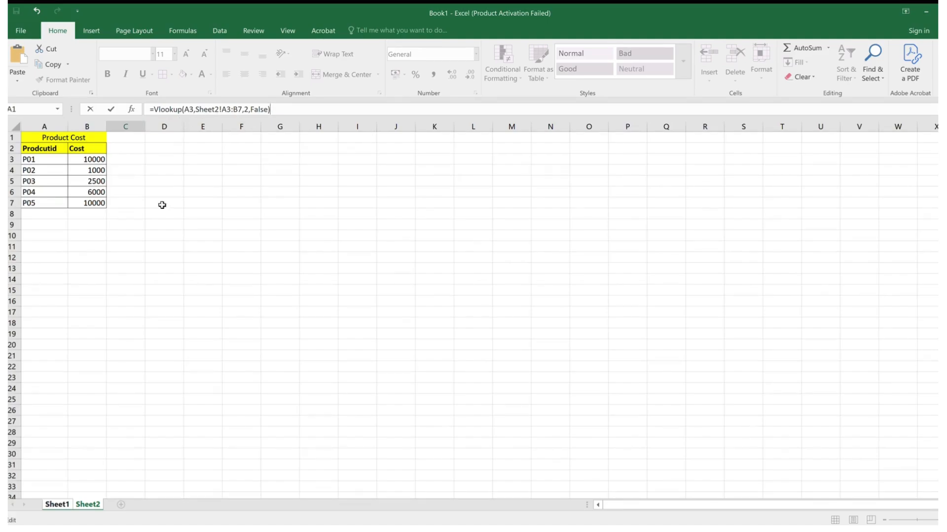
key(Return)
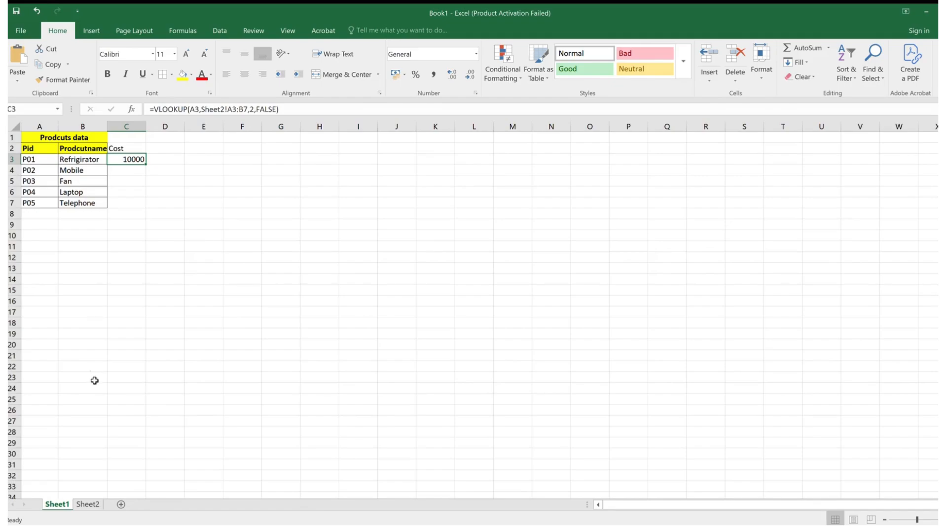
- Fill the VLOOKUP formula from C3 down to C7 on Sheet1 and check the copied formulas in C4:C7
click(83, 505)
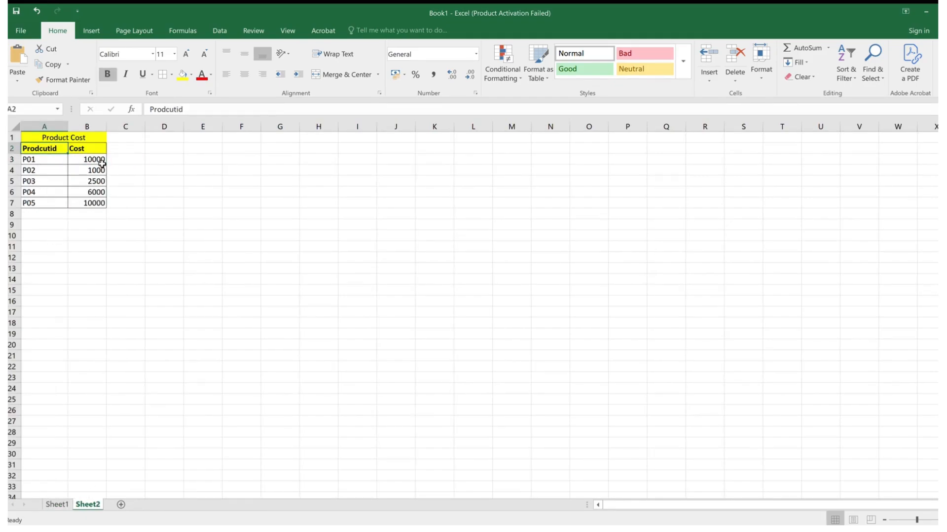
click(57, 504)
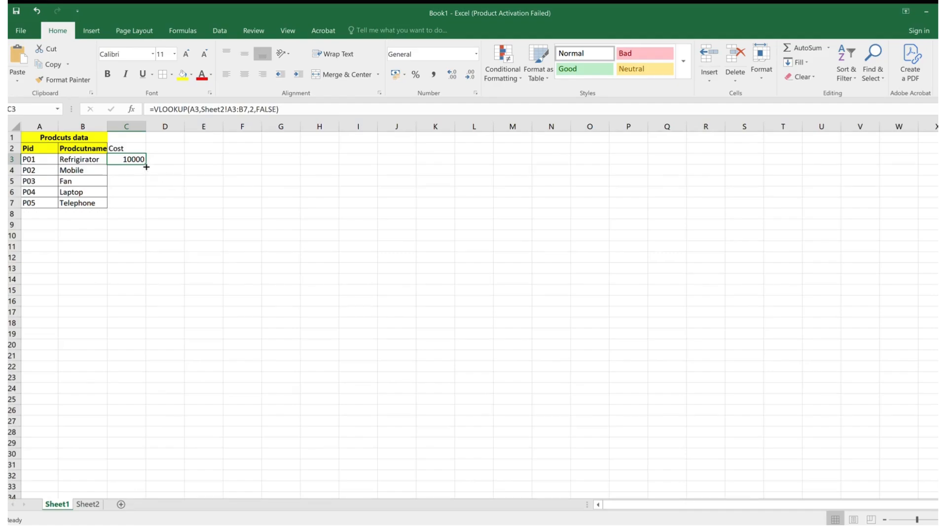
drag(146, 164, 145, 212)
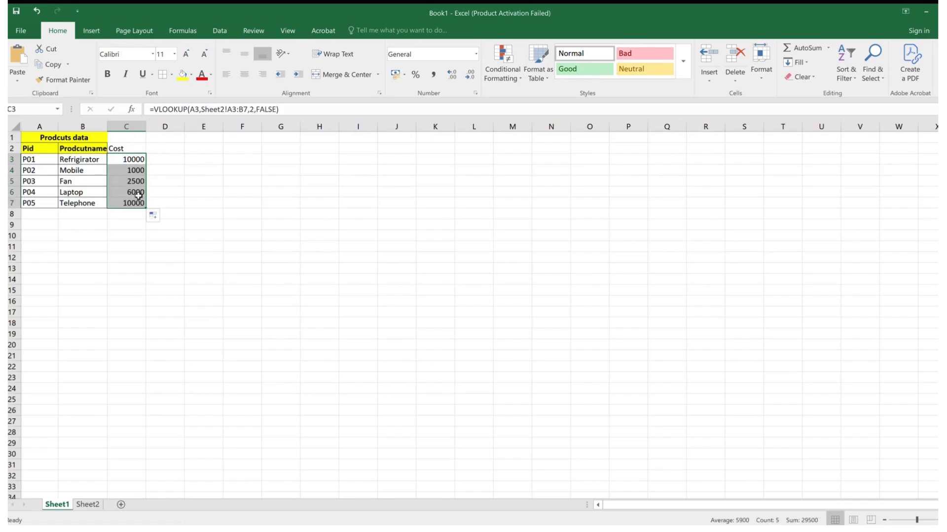
click(131, 170)
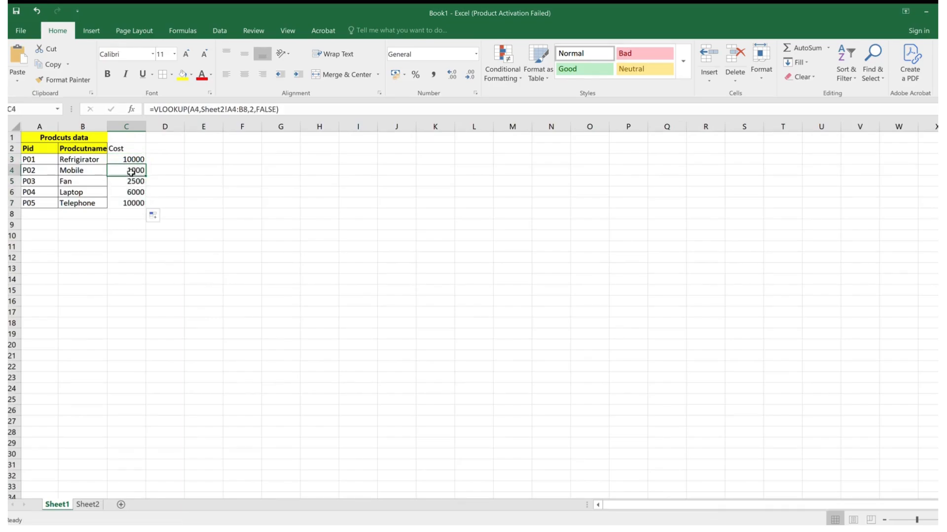
click(131, 181)
click(131, 192)
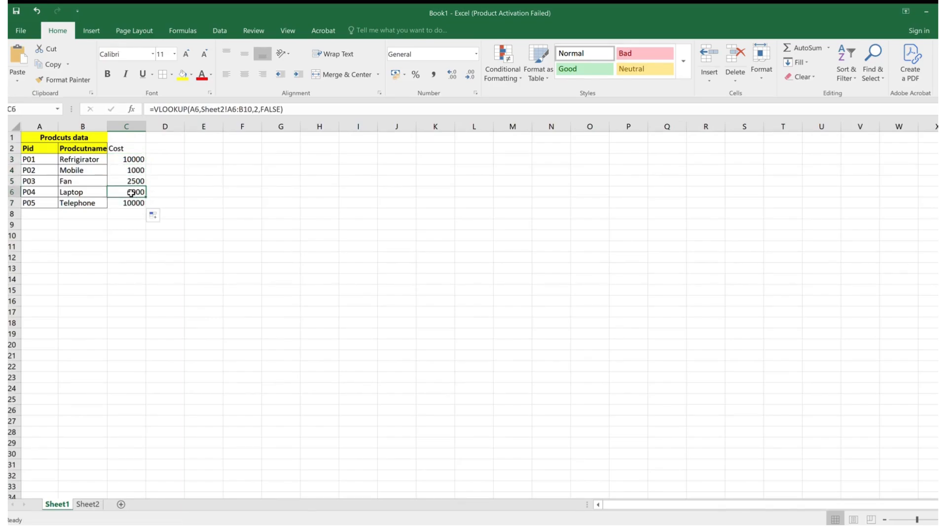
click(131, 203)
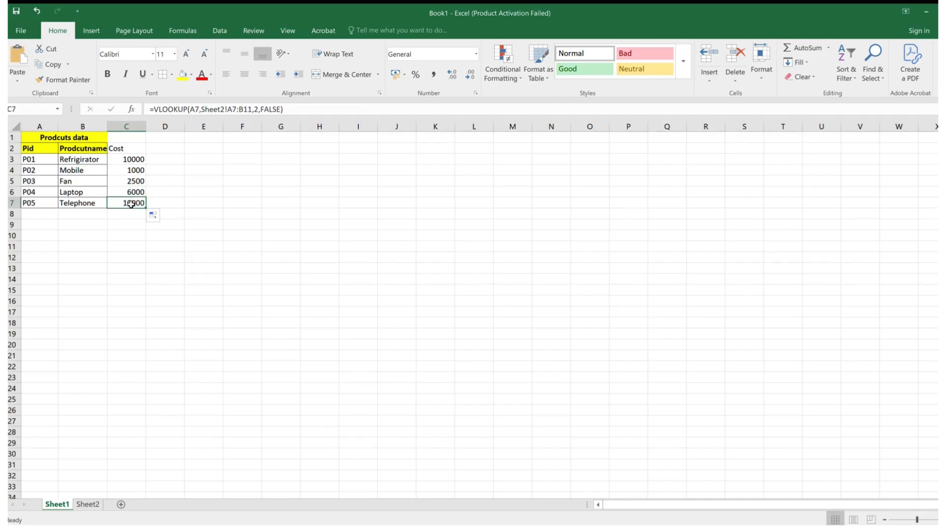